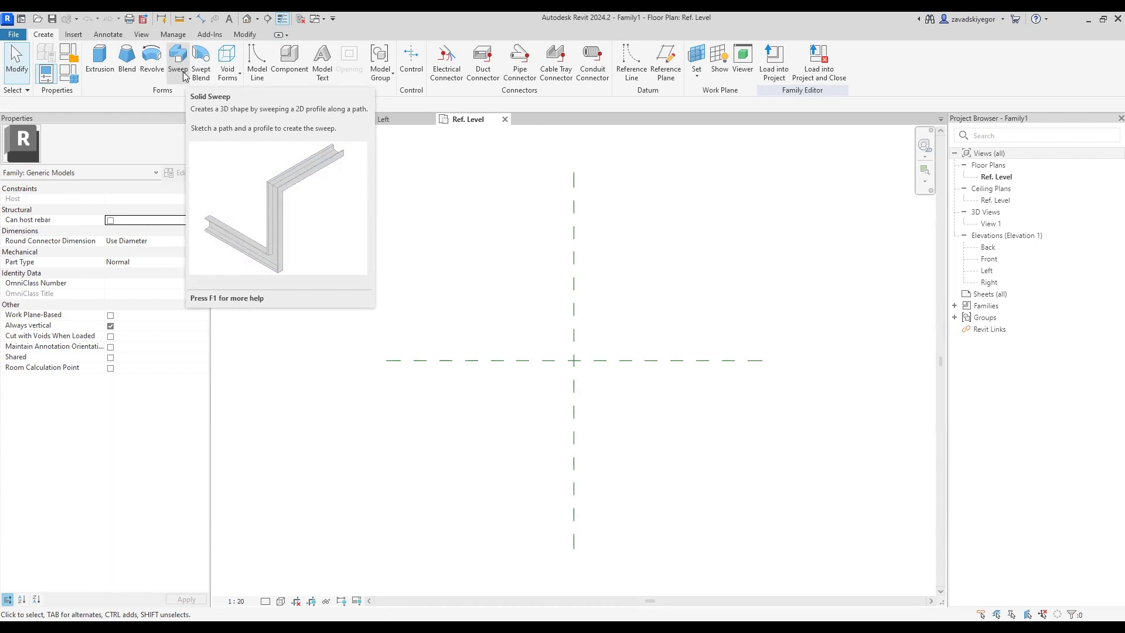
- Start a solid sweep and sketch its path as three connected lines forming an open-bottomed U with sides about 2200 mm long, then finish the path
{"action": "left_click", "coordinate": [183, 76]}
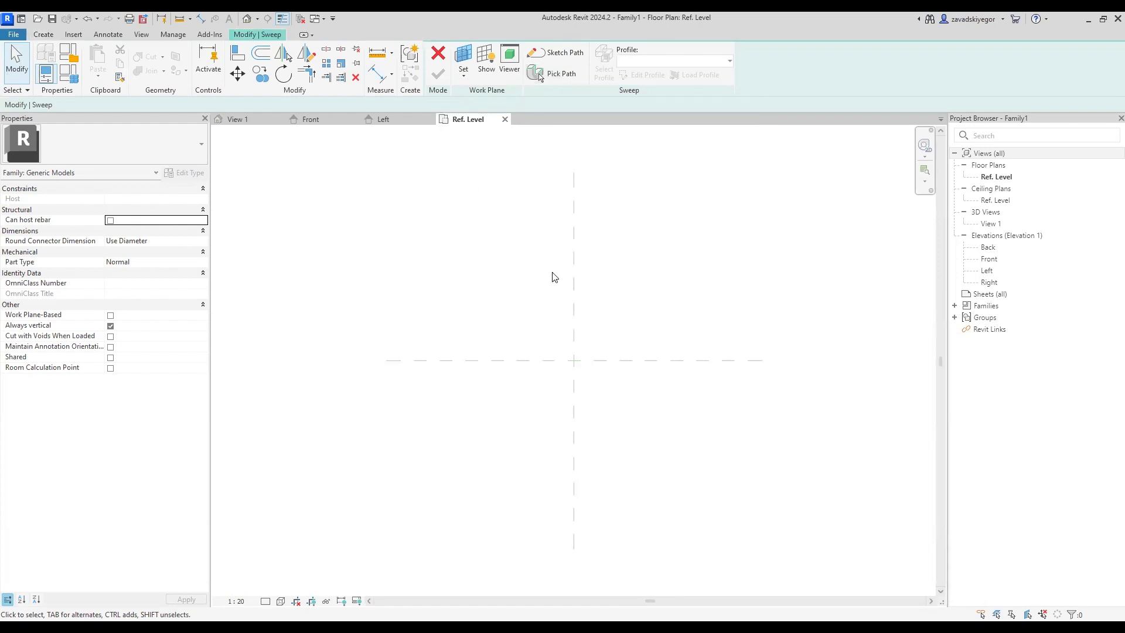
{"action": "left_click", "coordinate": [562, 53]}
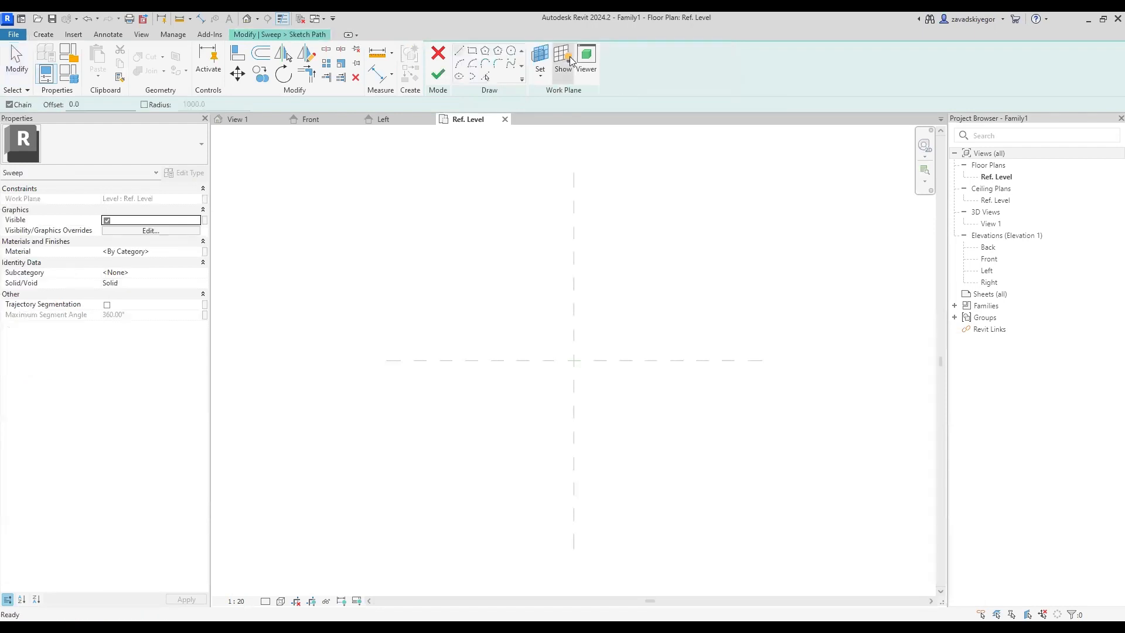
{"action": "middle_click_drag", "start_coordinate": [503, 276], "coordinate": [467, 273]}
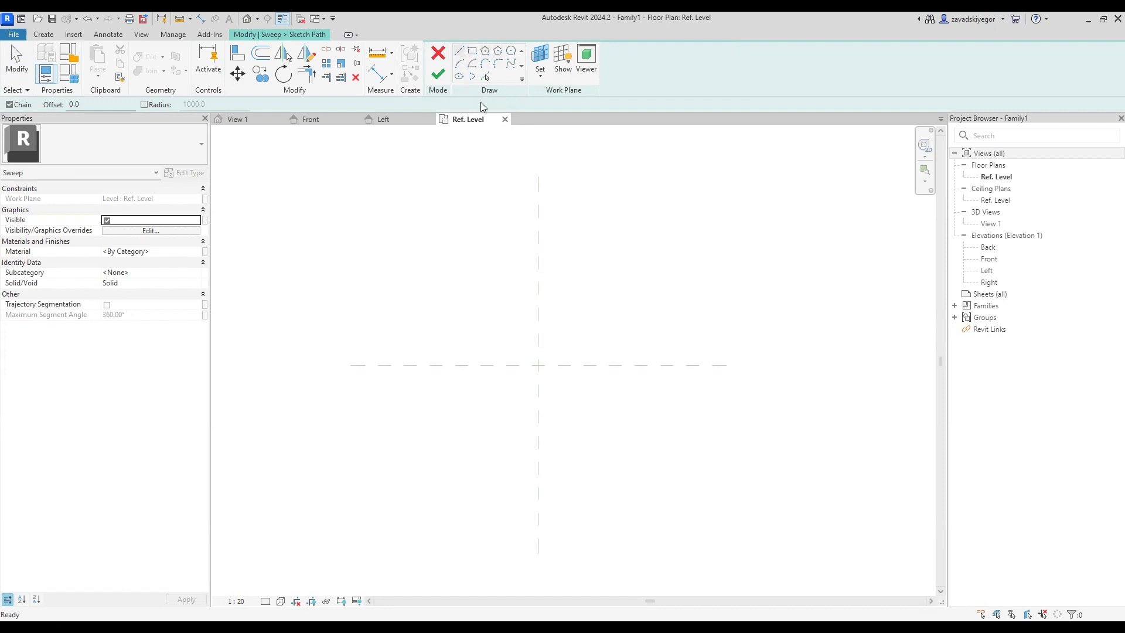
{"action": "left_click", "coordinate": [471, 432]}
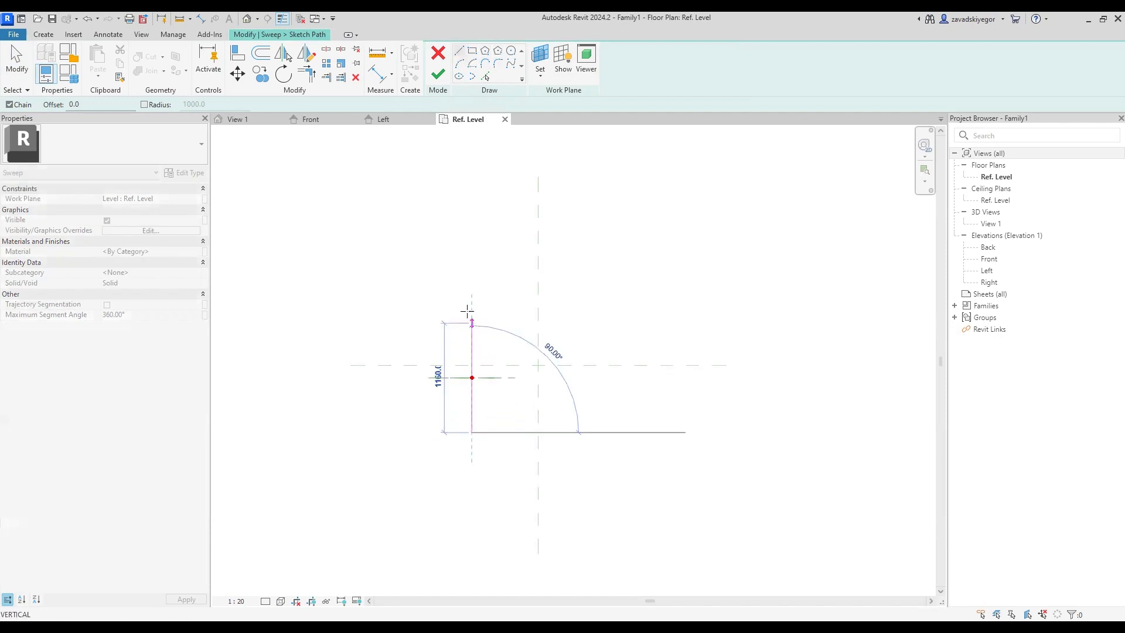
{"action": "left_click", "coordinate": [472, 225]}
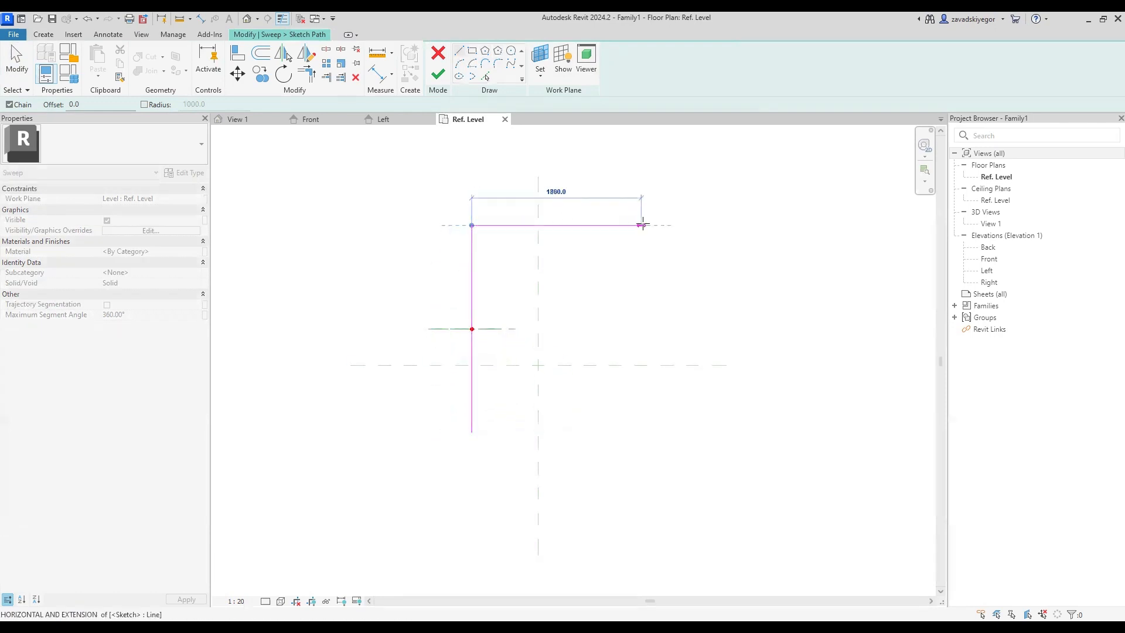
{"action": "left_click", "coordinate": [660, 225]}
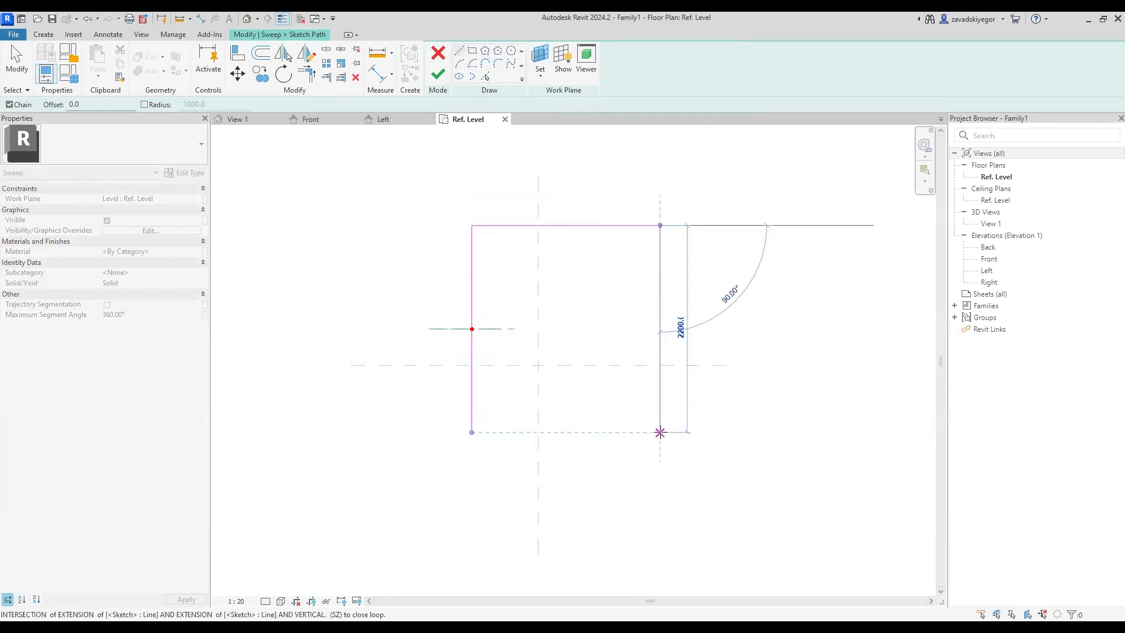
{"action": "left_click", "coordinate": [659, 432]}
{"action": "key", "text": "Escape"}
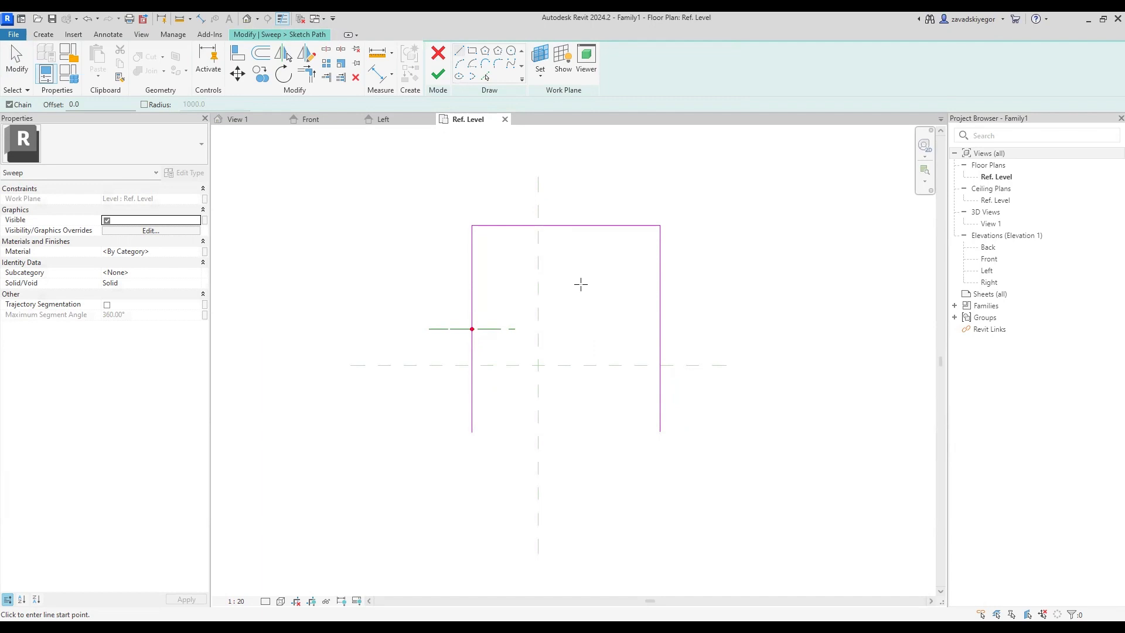
{"action": "left_click", "coordinate": [437, 76]}
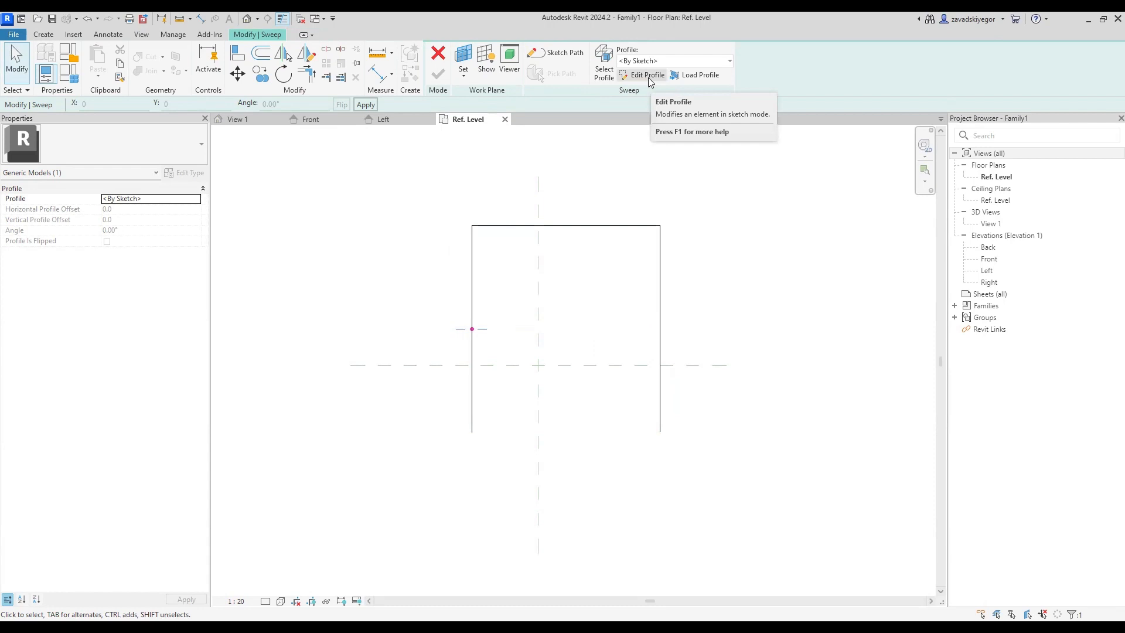
- Set the sweep profile to <By Sketch> and open it for editing in 3D View: View 1
{"action": "left_click", "coordinate": [653, 61]}
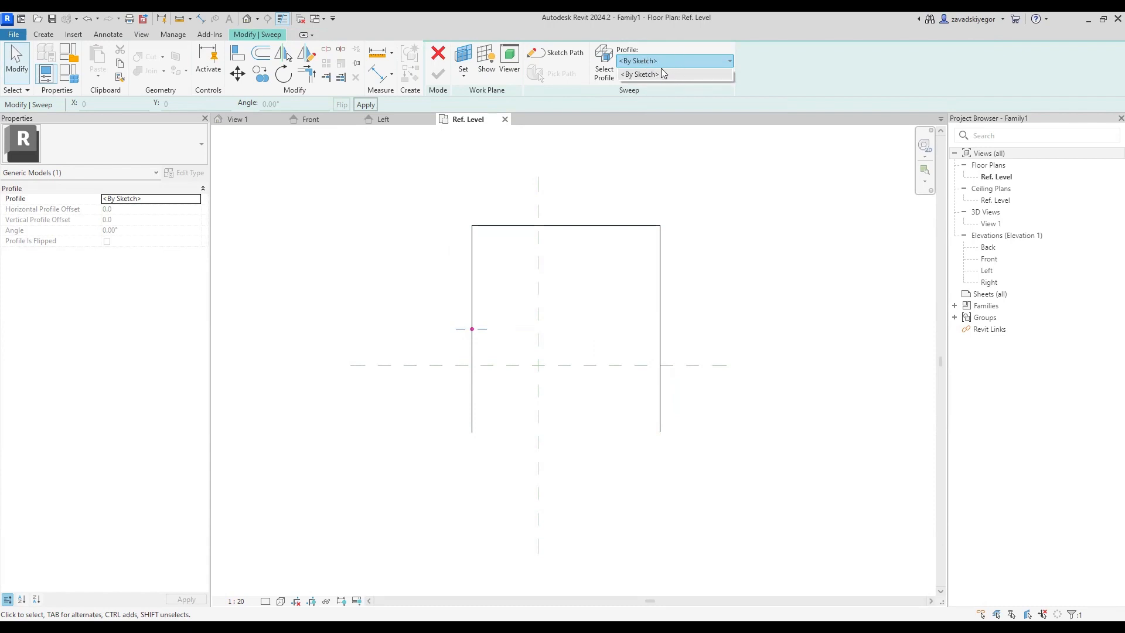
{"action": "left_click", "coordinate": [660, 75]}
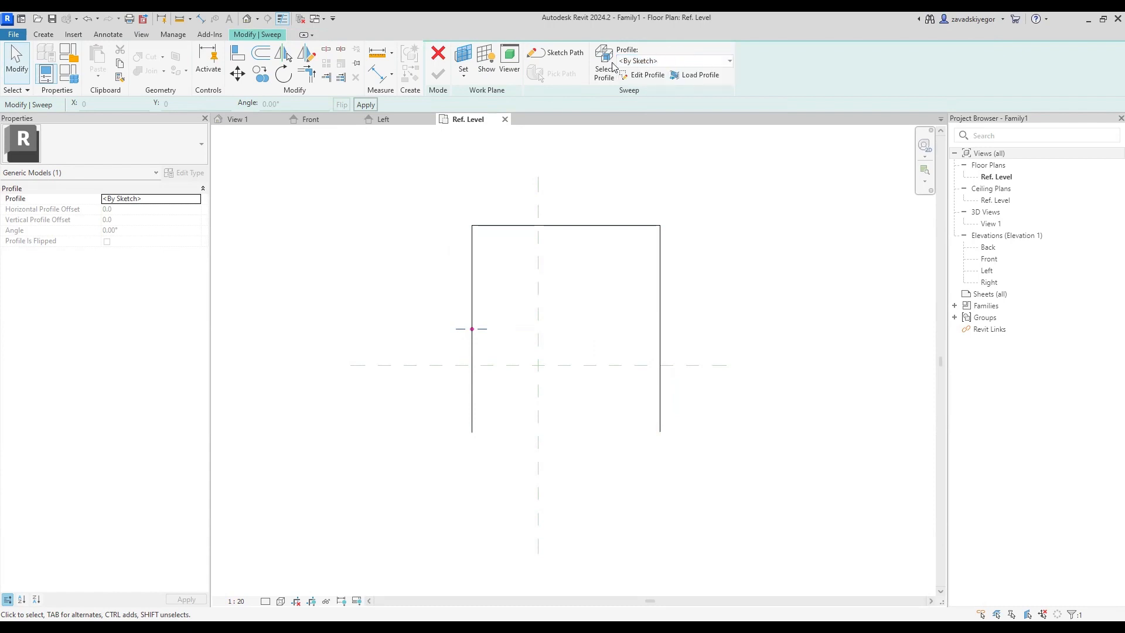
{"action": "left_click", "coordinate": [647, 76]}
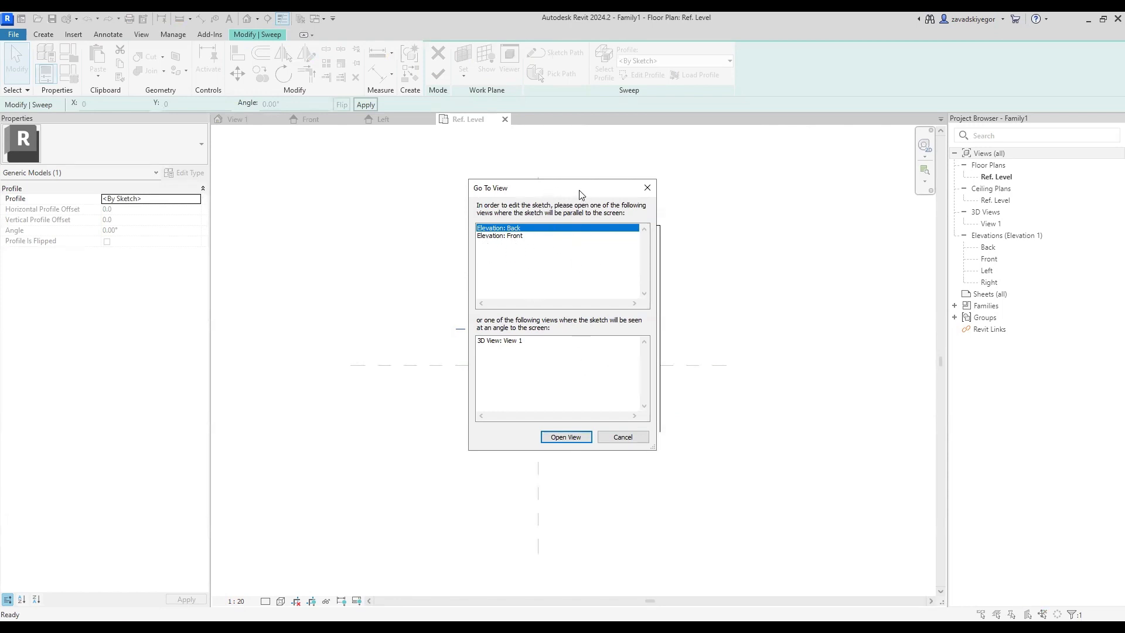
{"action": "left_click_drag", "start_coordinate": [580, 194], "coordinate": [280, 245]}
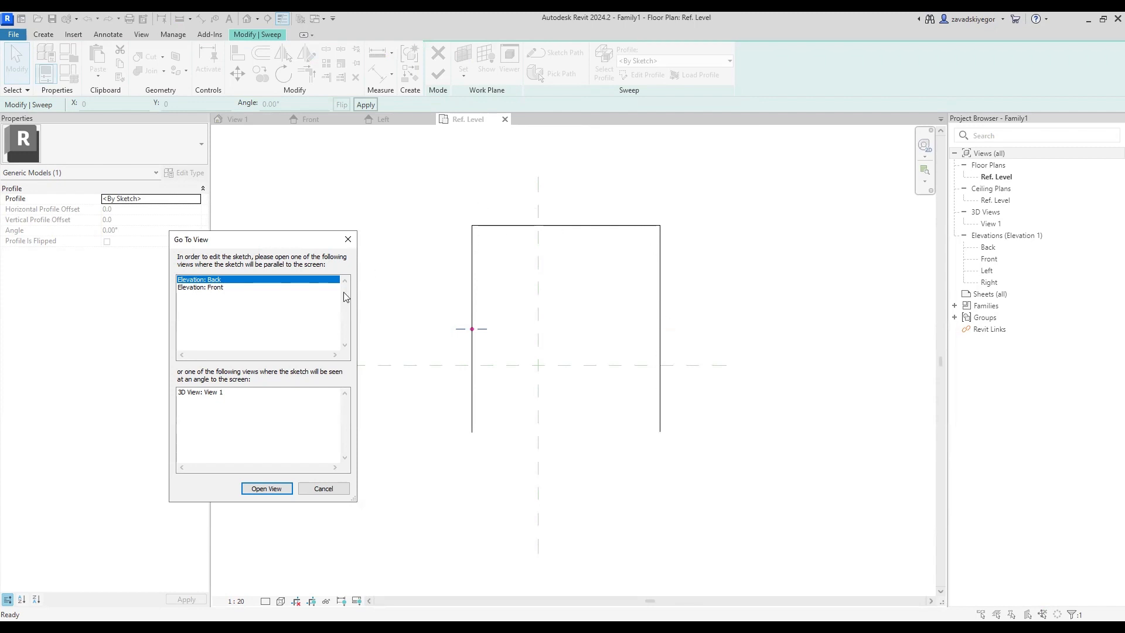
{"action": "left_click", "coordinate": [216, 393]}
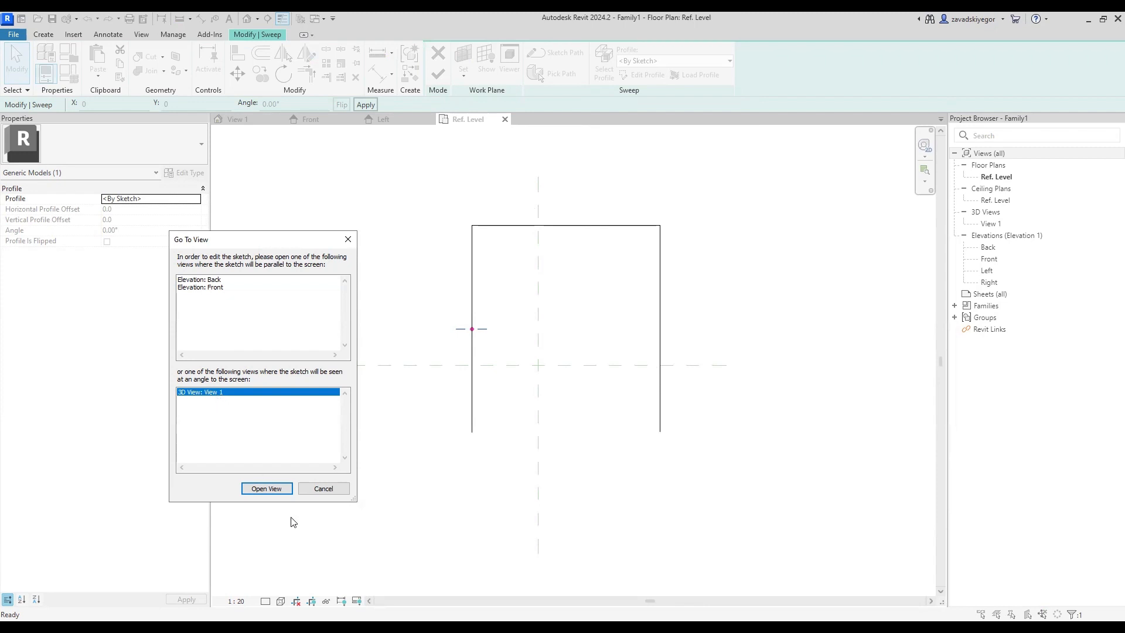
{"action": "left_click", "coordinate": [270, 489]}
- Sketch a closed six-line profile about 126 mm high from the path's reference point, with a wider base and a 45° slope to the narrower upper part
{"action": "middle_click_drag", "start_coordinate": [591, 360], "coordinate": [518, 378], "text": "shift"}
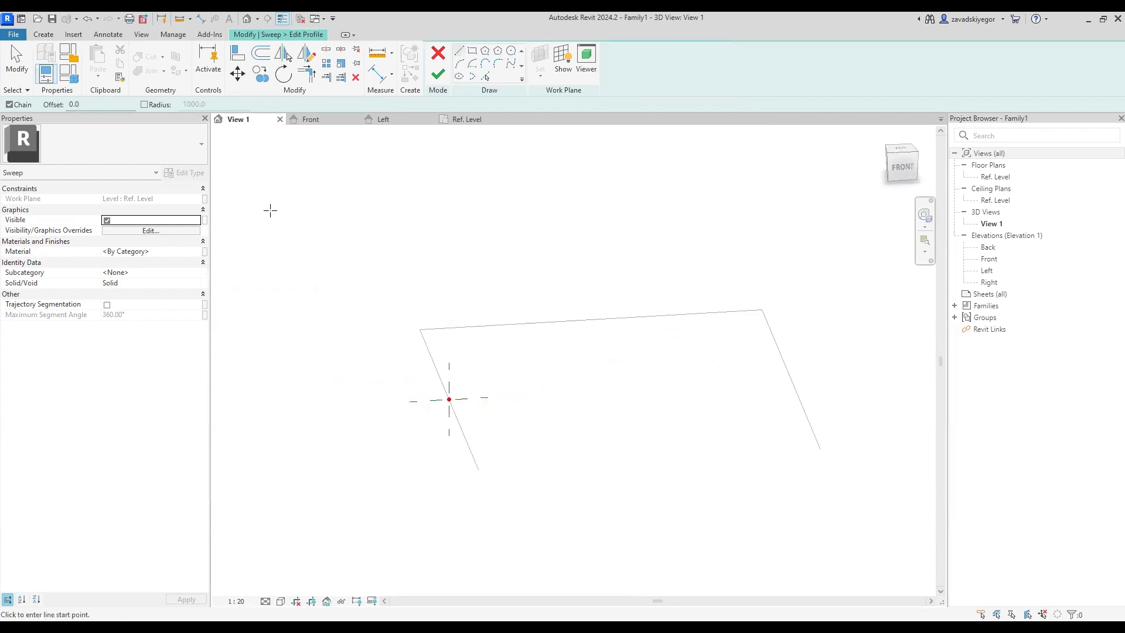
{"action": "scroll", "coordinate": [433, 384], "scroll_direction": "up", "scroll_amount": 6}
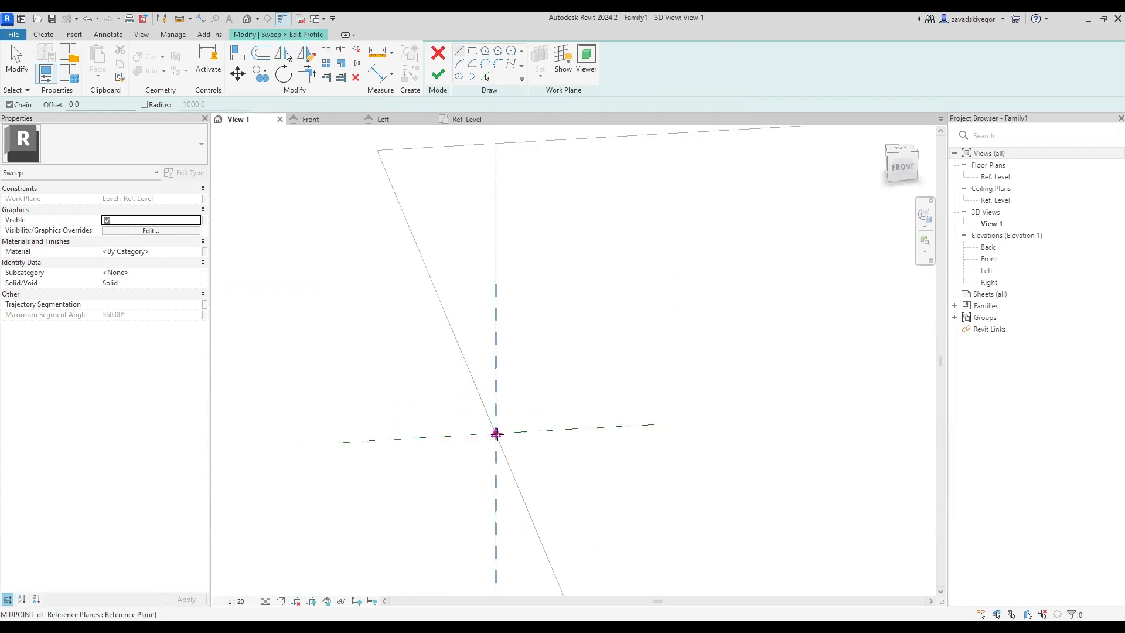
{"action": "left_click", "coordinate": [493, 433]}
{"action": "left_click", "coordinate": [448, 436]}
{"action": "left_click", "coordinate": [448, 403]}
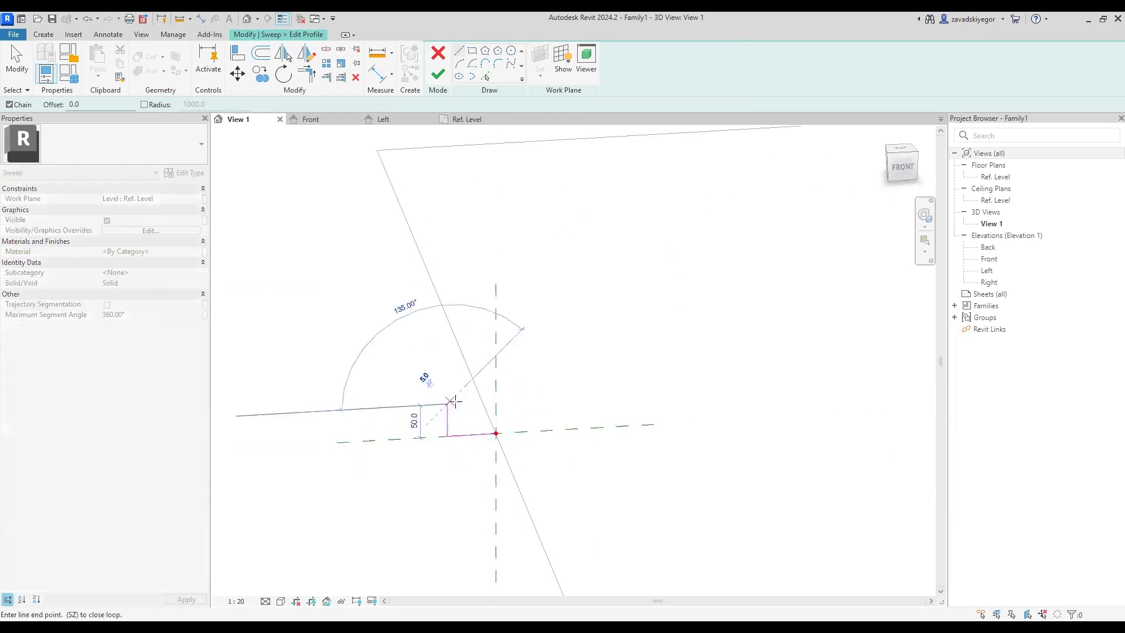
{"action": "left_click", "coordinate": [462, 388]}
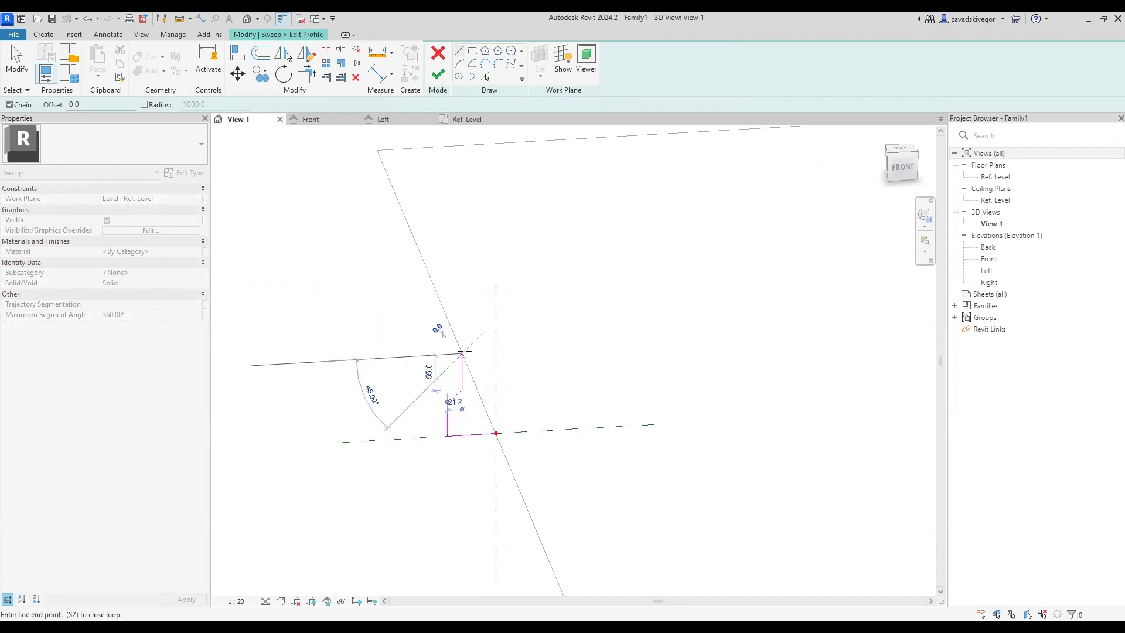
{"action": "left_click", "coordinate": [462, 354]}
{"action": "left_click", "coordinate": [496, 352]}
{"action": "left_click", "coordinate": [495, 434]}
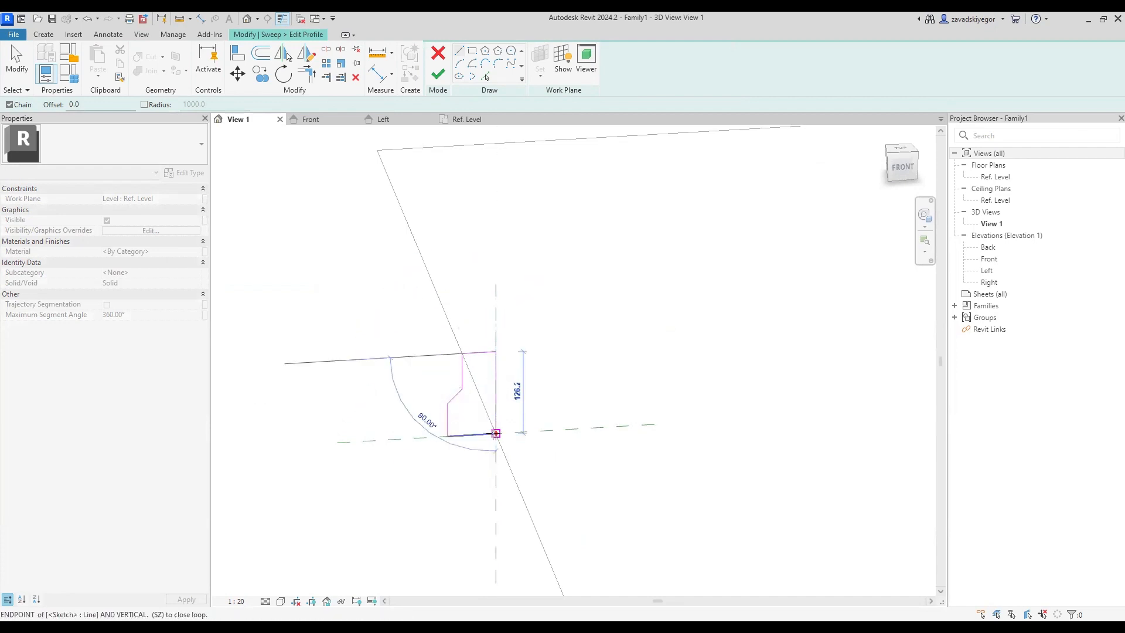
{"action": "key", "text": "Escape"}
{"action": "key", "text": "Escape"}
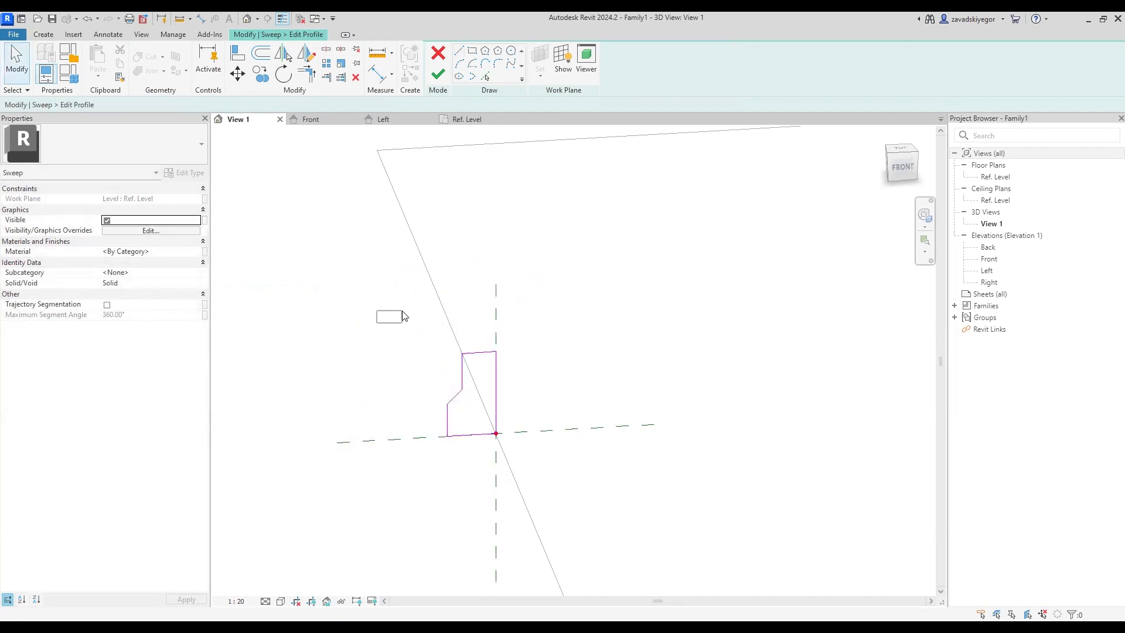
- Shorten the profile's upper outer vertical line to leave a gap below the top edge and try to finish the sketch
{"action": "scroll", "coordinate": [436, 372], "scroll_direction": "down", "scroll_amount": 2}
{"action": "scroll", "coordinate": [450, 375], "scroll_direction": "up", "scroll_amount": 3}
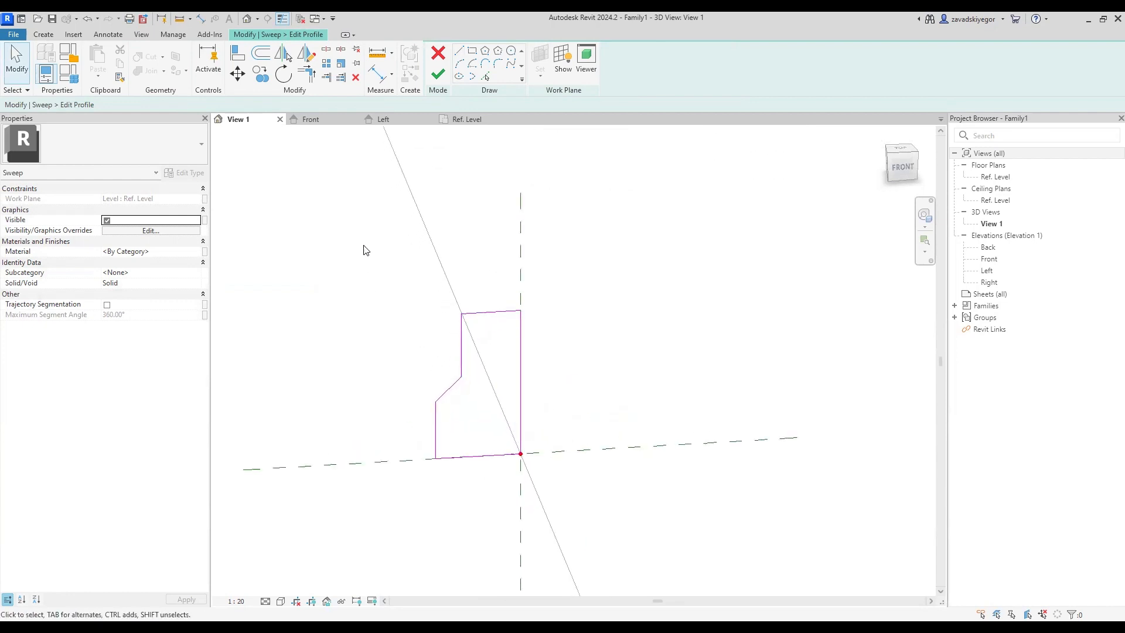
{"action": "left_click", "coordinate": [462, 335]}
{"action": "key", "text": "Escape"}
{"action": "left_click", "coordinate": [438, 75]}
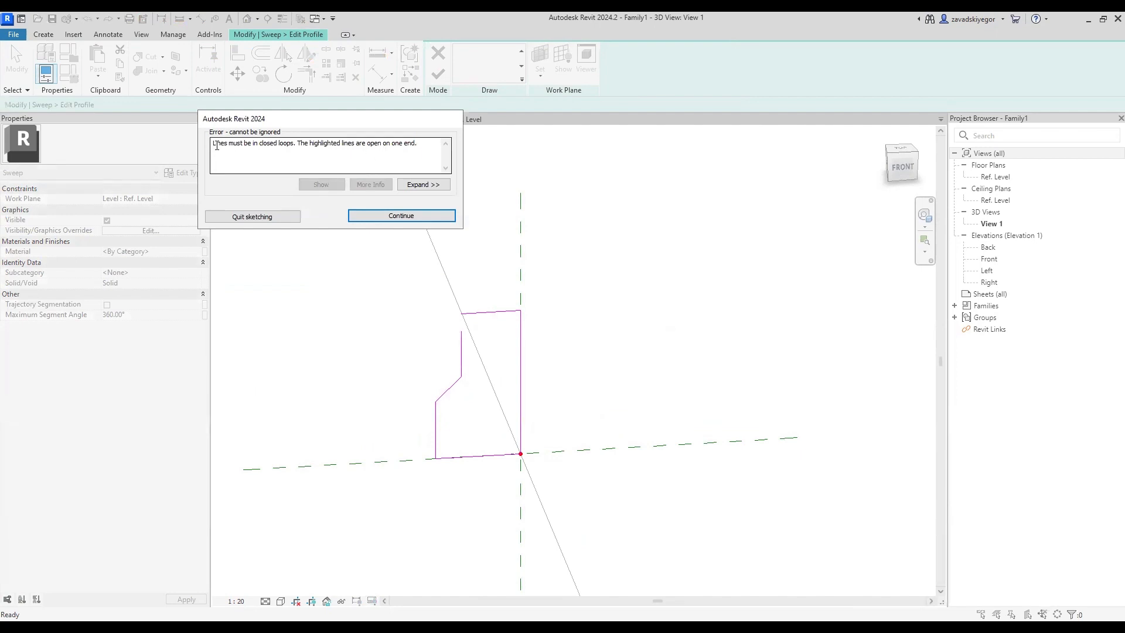
{"action": "left_click_drag", "start_coordinate": [216, 145], "coordinate": [262, 148]}
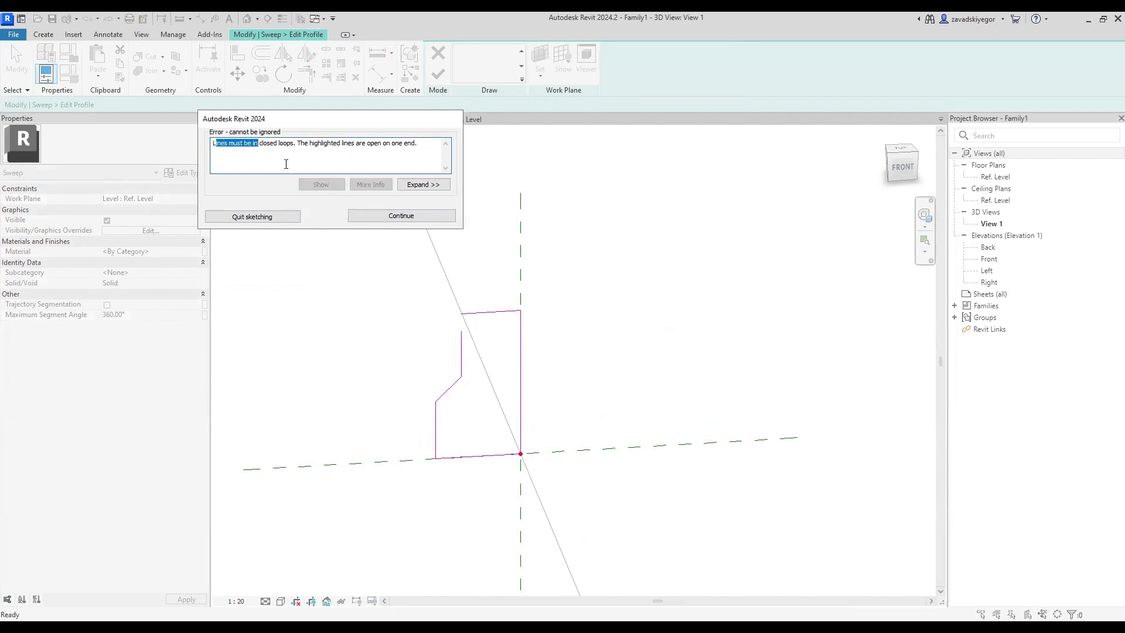
{"action": "left_click", "coordinate": [396, 216]}
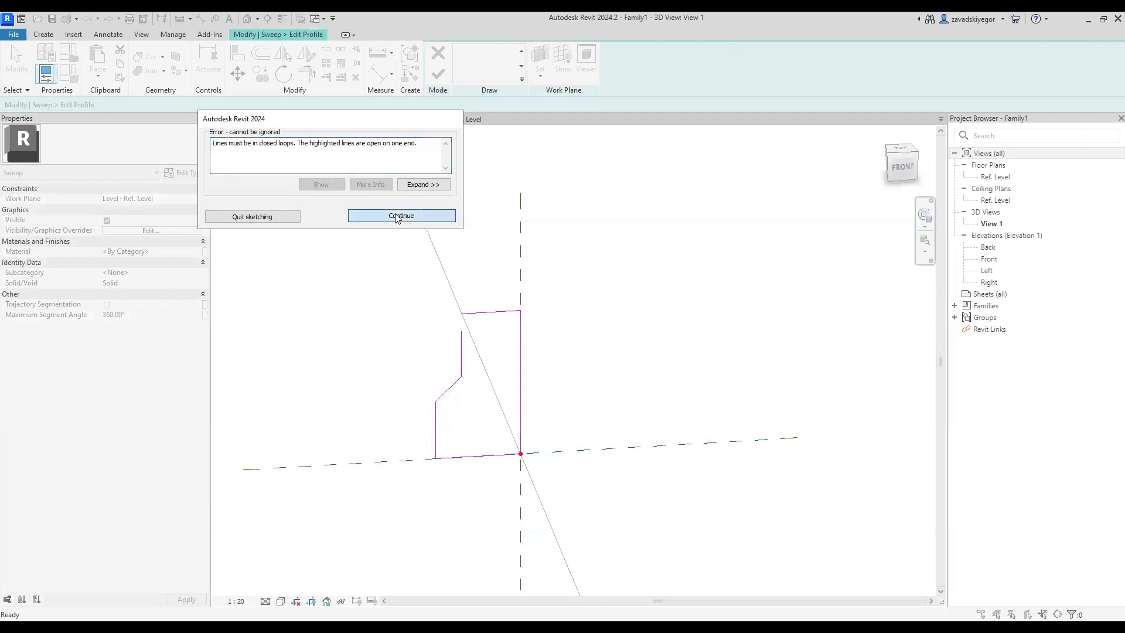
- Extend the profile's upper outer vertical line past the top edge and try to finish the sketch
{"action": "left_click", "coordinate": [463, 364]}
{"action": "left_click_drag", "start_coordinate": [461, 331], "coordinate": [432, 304]}
{"action": "left_click", "coordinate": [487, 281]}
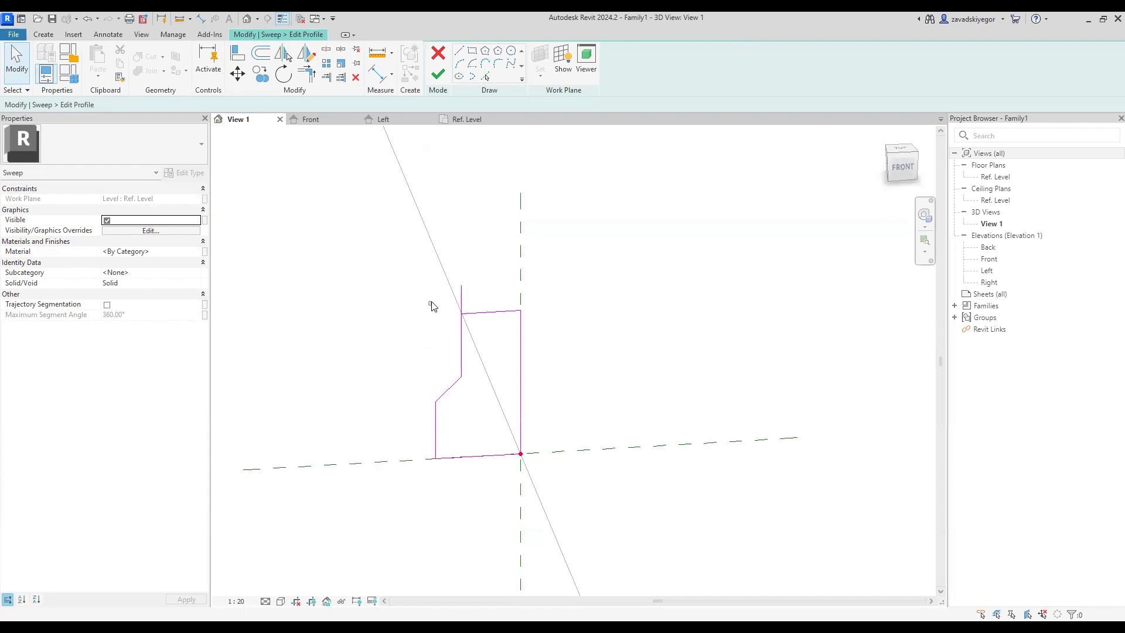
{"action": "left_click", "coordinate": [437, 74]}
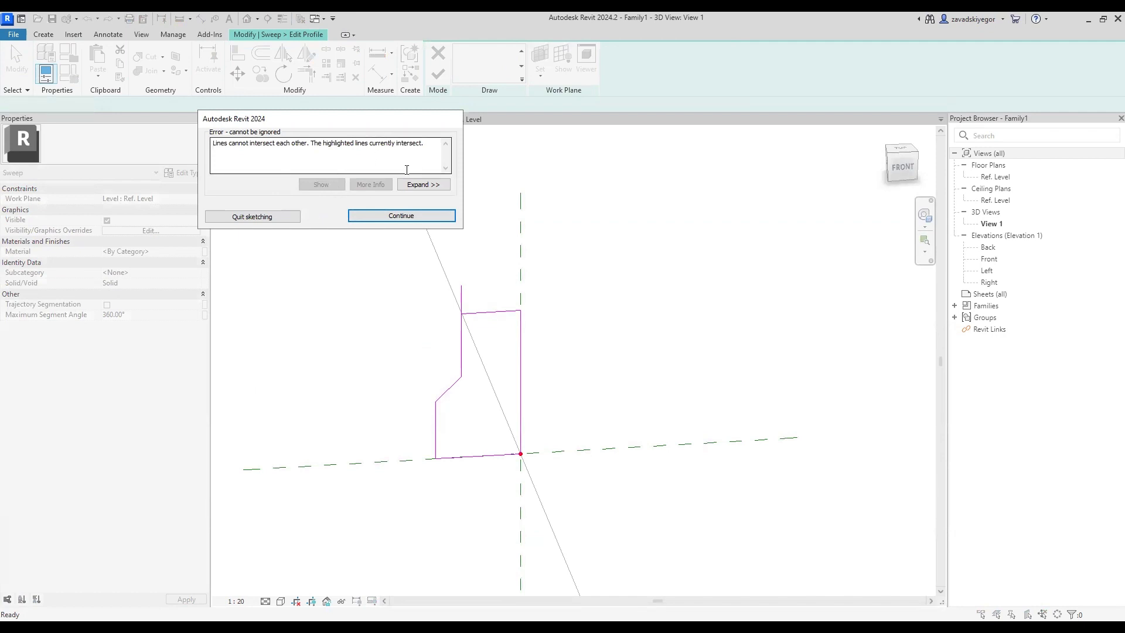
{"action": "left_click", "coordinate": [434, 216]}
- Bring the overextended vertical line's end back to the profile's top corner and finish the profile sketch
{"action": "left_click", "coordinate": [461, 298]}
{"action": "left_click_drag", "start_coordinate": [462, 287], "coordinate": [462, 313]}
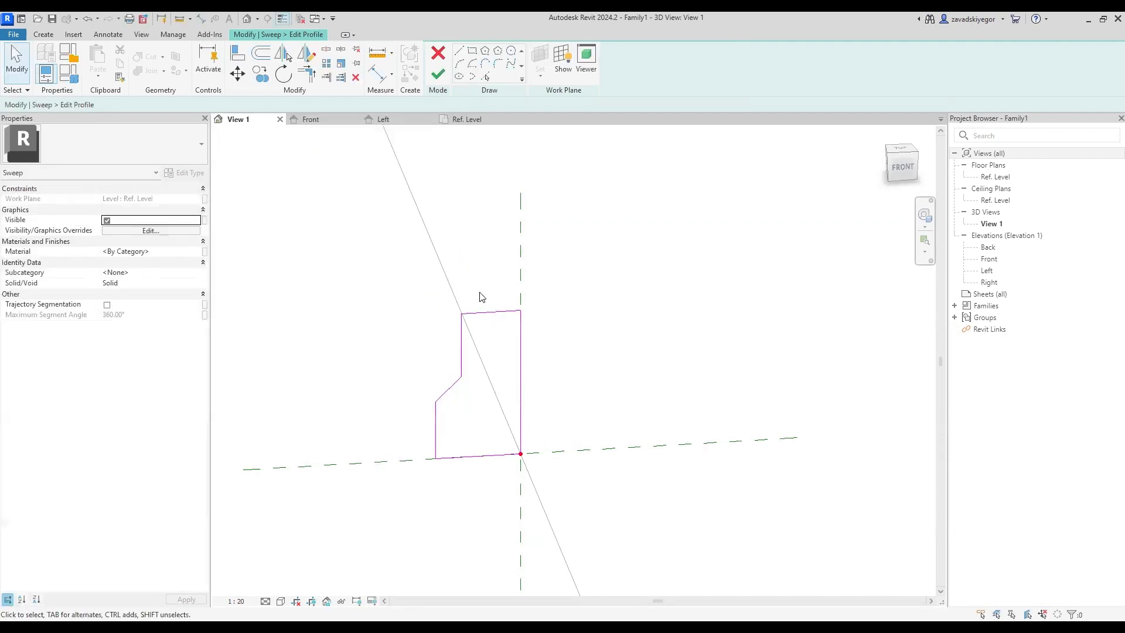
{"action": "left_click", "coordinate": [439, 75]}
{"action": "scroll", "coordinate": [518, 205], "scroll_direction": "down", "scroll_amount": 4}
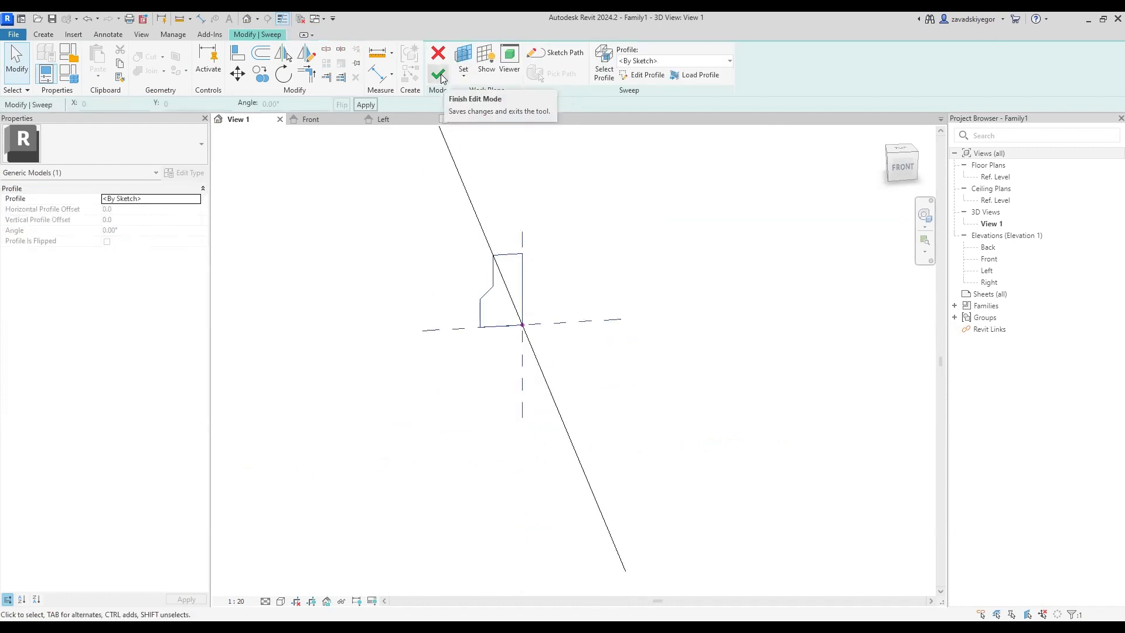
{"action": "scroll", "coordinate": [530, 187], "scroll_direction": "down", "scroll_amount": 4}
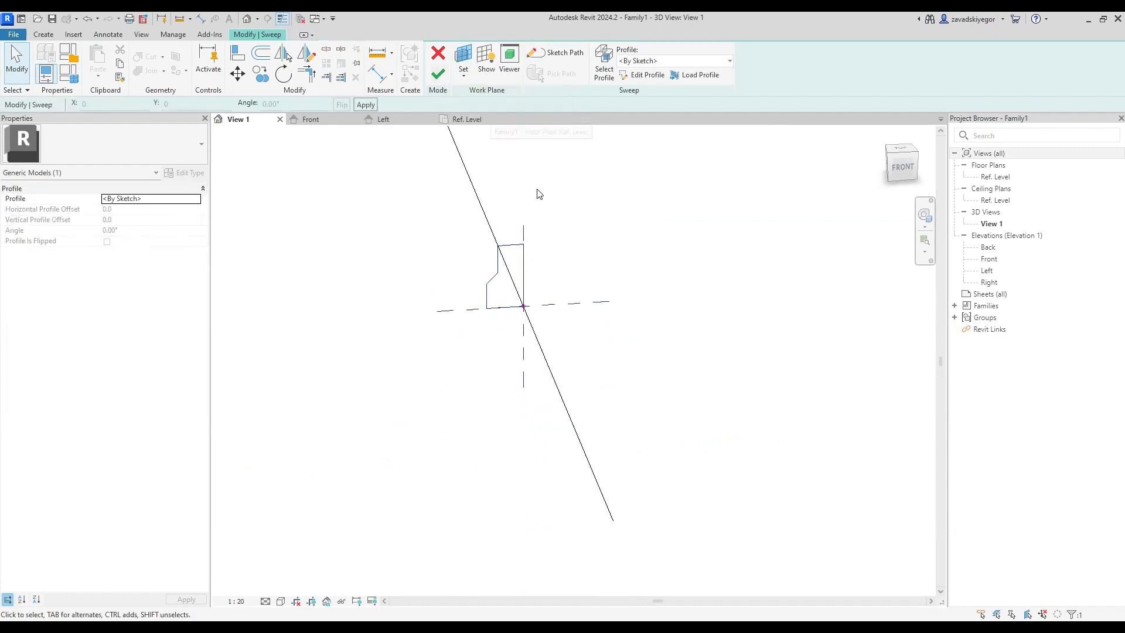
- Finish the sweep to generate the solid along the U-shaped path and inspect it in 3D
{"action": "left_click", "coordinate": [439, 78]}
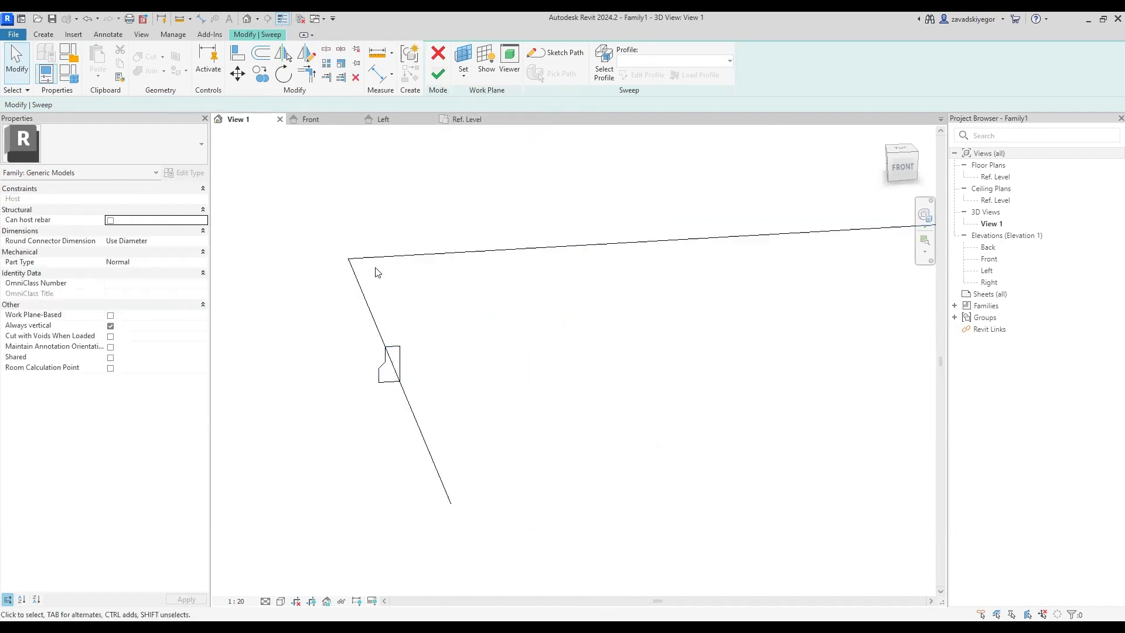
{"action": "left_click", "coordinate": [437, 82]}
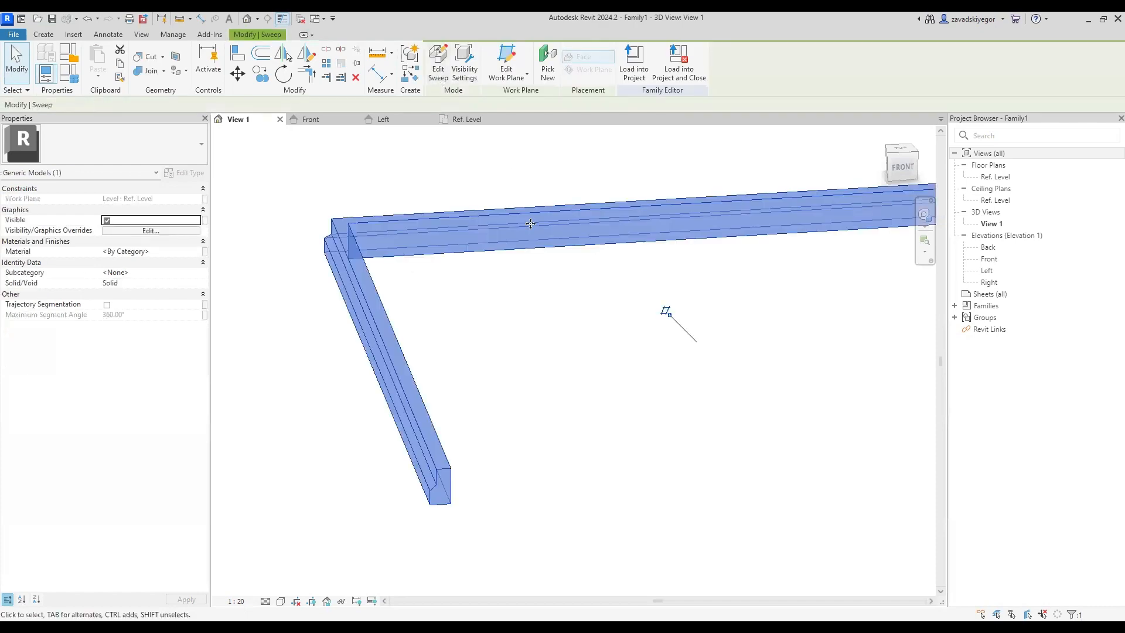
{"action": "mouse_move", "coordinate": [666, 311]}
{"action": "middle_mouse_down", "text": "shift"}
{"action": "mouse_move", "coordinate": [648, 300]}
{"action": "mouse_move", "coordinate": [525, 354]}
{"action": "mouse_move", "coordinate": [676, 412]}
{"action": "mouse_move", "coordinate": [522, 386]}
{"action": "mouse_move", "coordinate": [524, 337]}
{"action": "mouse_move", "coordinate": [746, 386]}
{"action": "mouse_move", "coordinate": [658, 402]}
{"action": "middle_mouse_up", "text": "shift"}
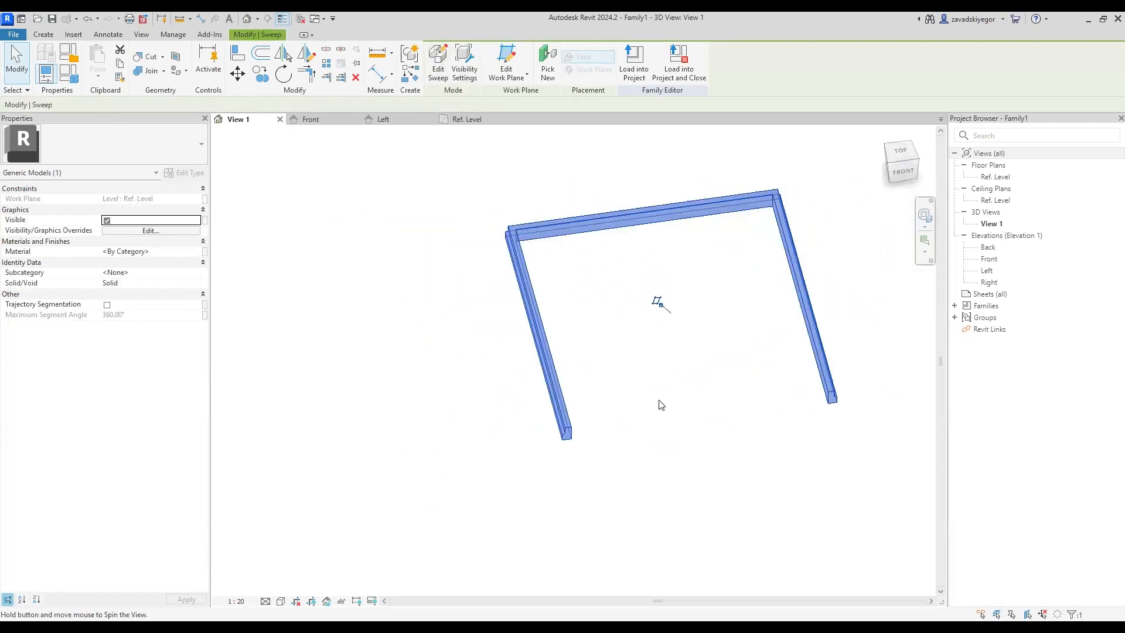
{"action": "middle_click_drag", "start_coordinate": [700, 318], "coordinate": [577, 311]}
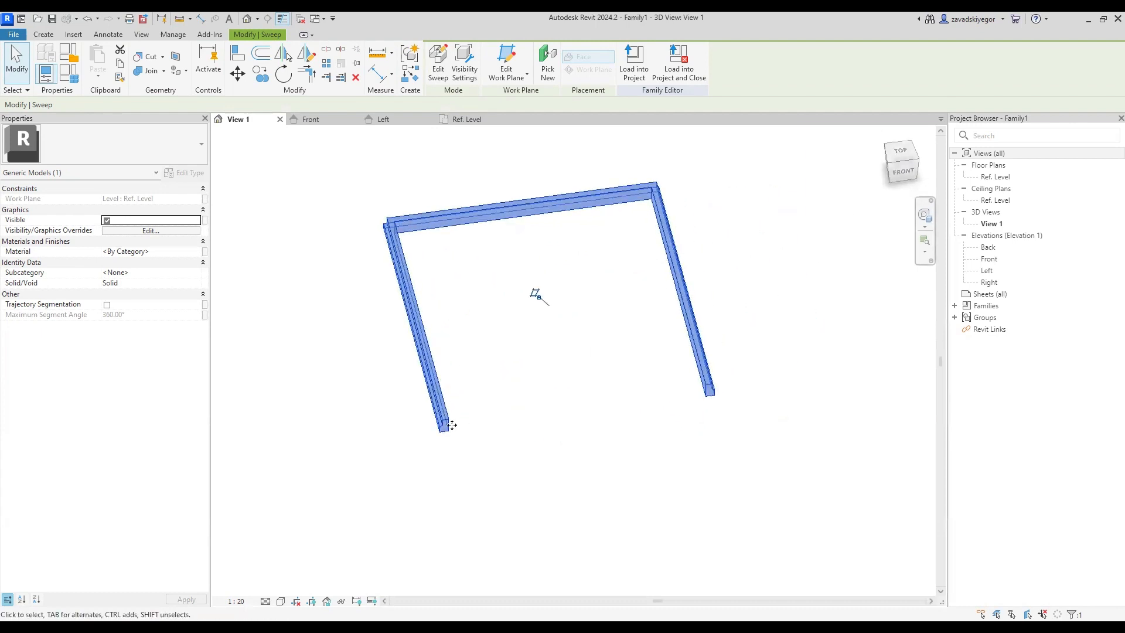
{"action": "key", "text": "Escape"}
- Open the Ref. Level floor plan, select the U-shaped sweep and start editing it
{"action": "left_click", "coordinate": [466, 119]}
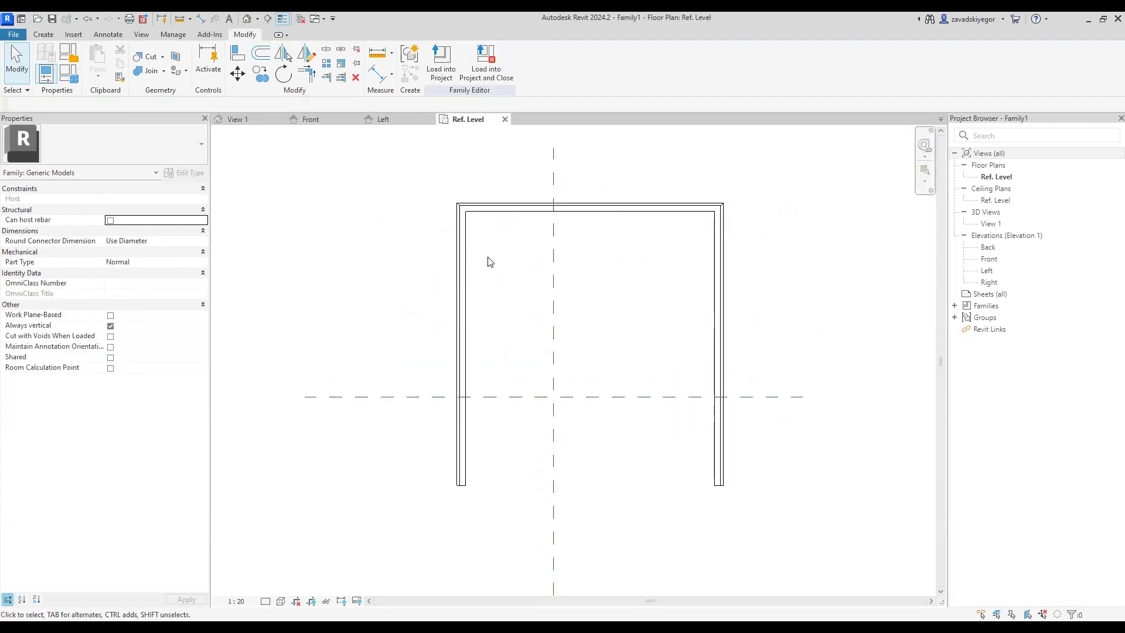
{"action": "left_click", "coordinate": [513, 215]}
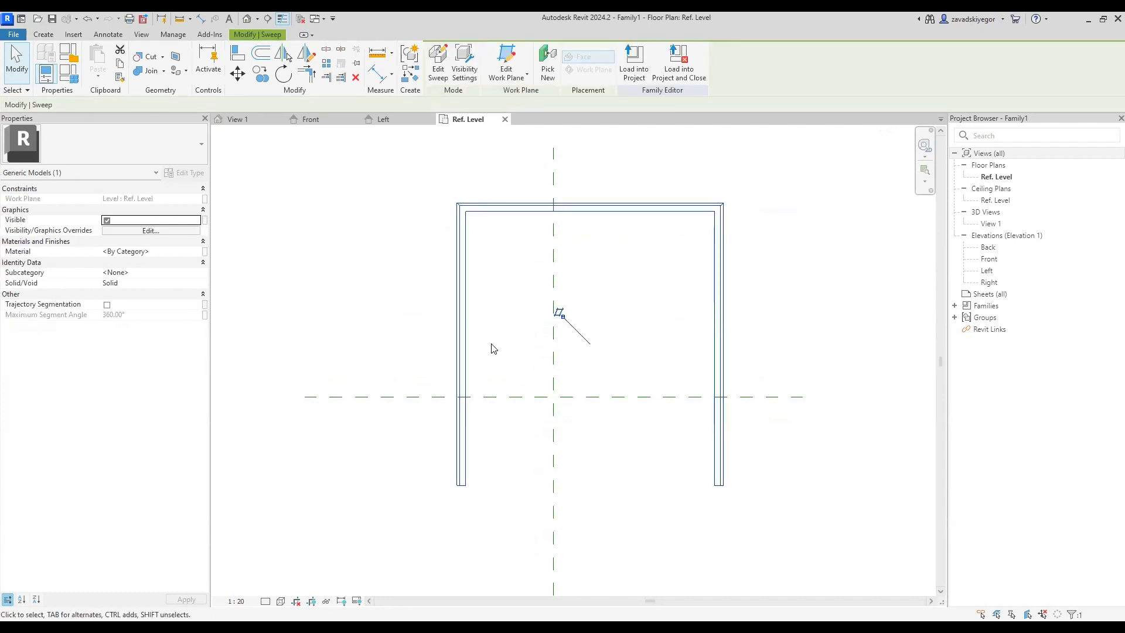
{"action": "middle_click_drag", "start_coordinate": [502, 337], "coordinate": [468, 355]}
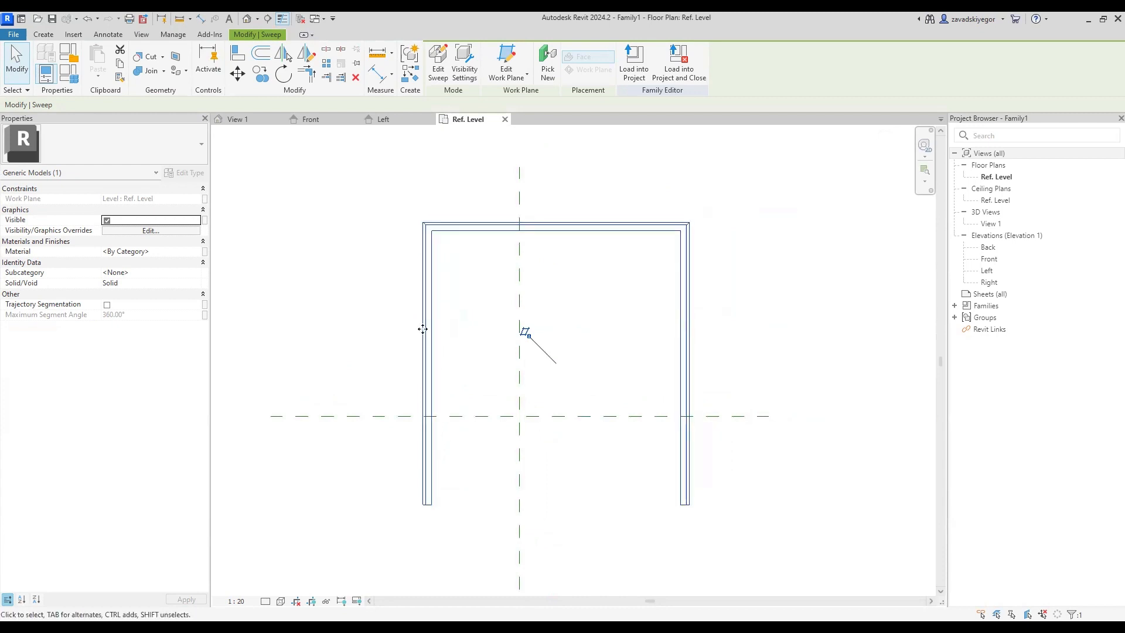
{"action": "left_click", "coordinate": [344, 214]}
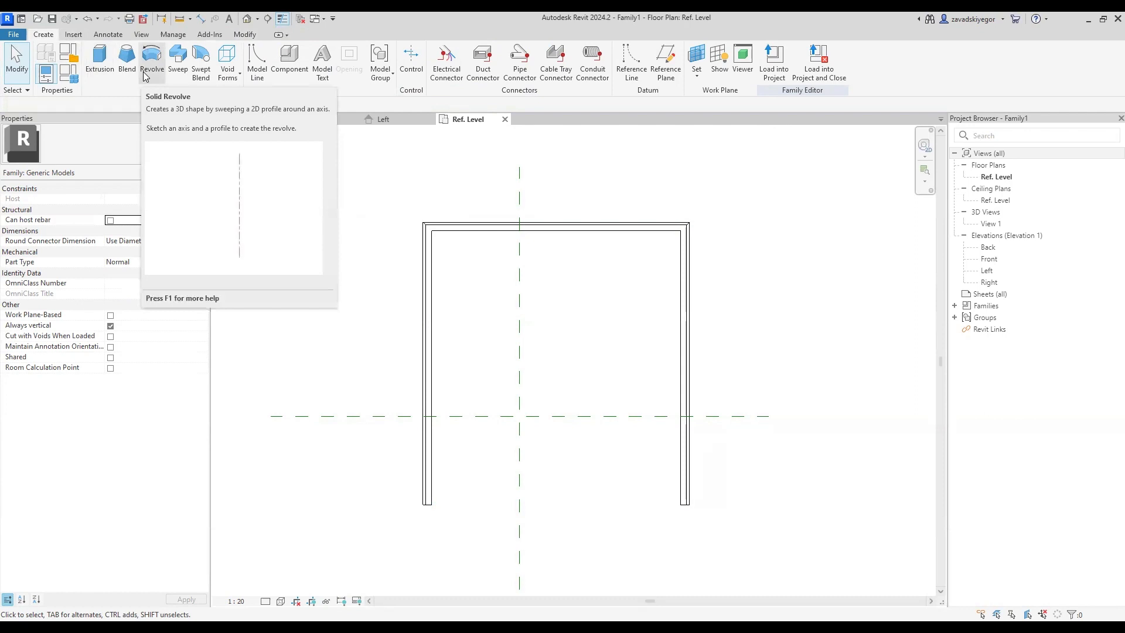
{"action": "left_click", "coordinate": [424, 266]}
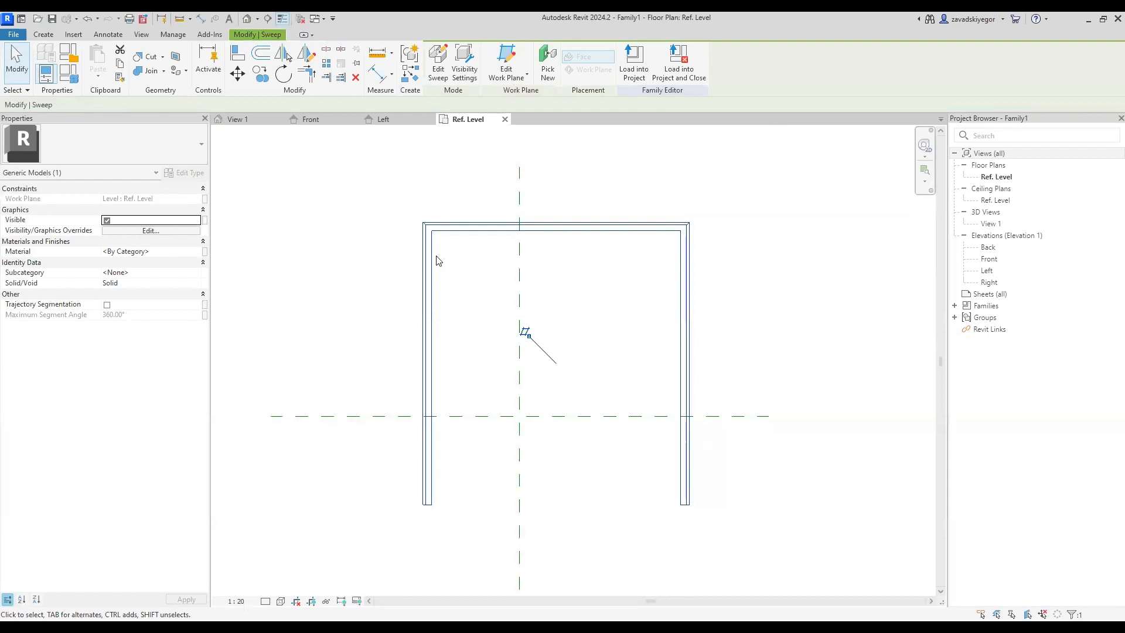
{"action": "left_click", "coordinate": [439, 78]}
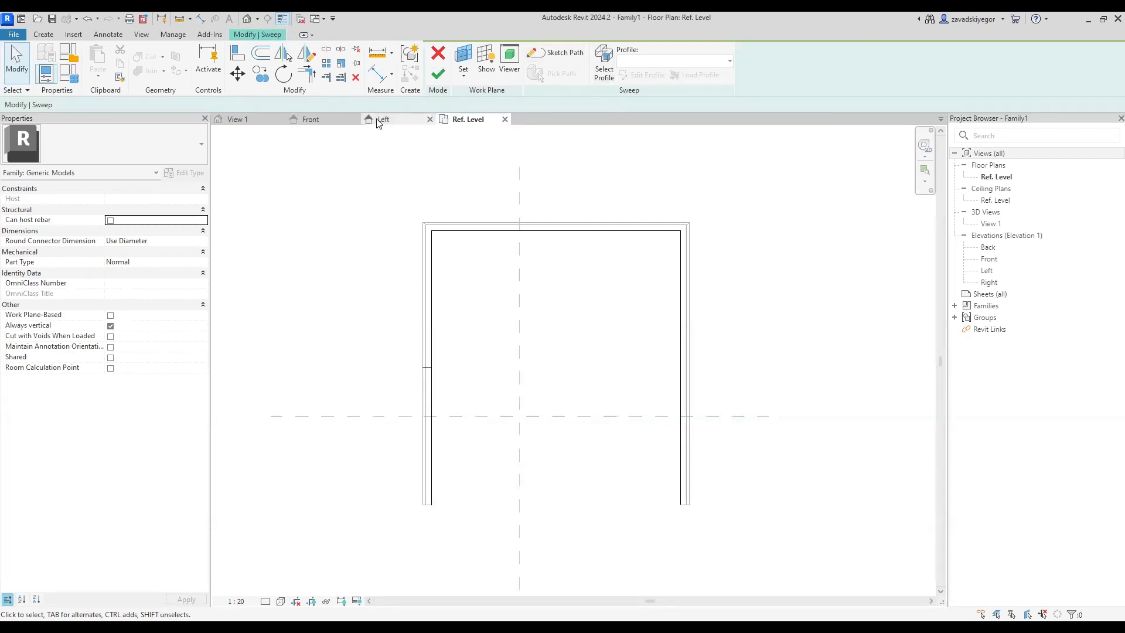
- Select the sweep's sketched profile and open it for editing in 3D View 1
{"action": "left_click", "coordinate": [607, 79]}
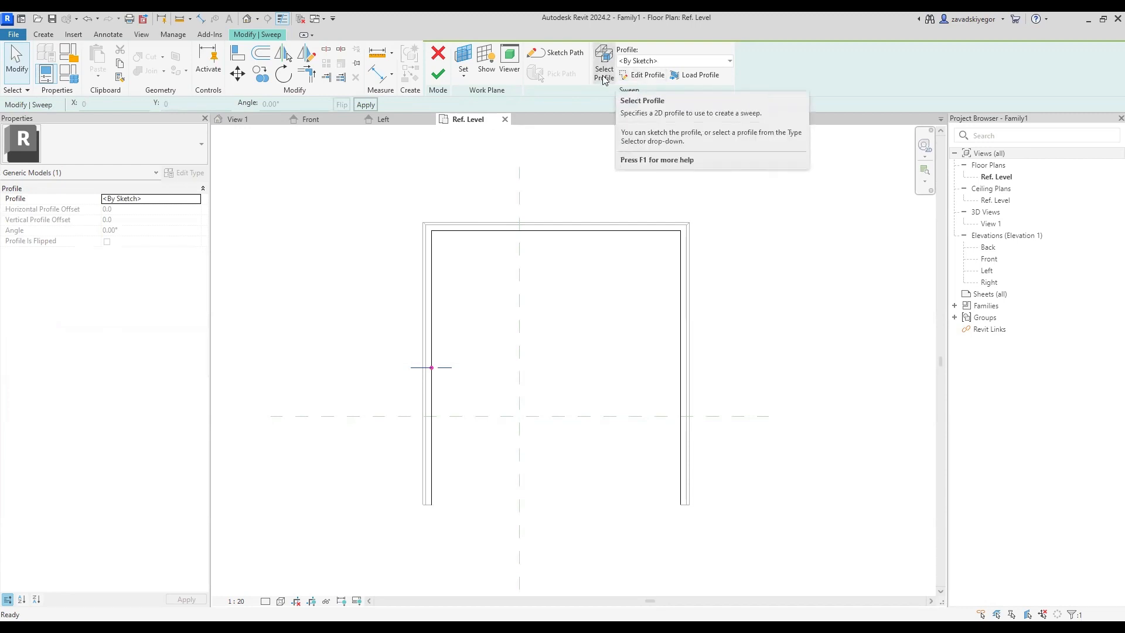
{"action": "left_click", "coordinate": [646, 77]}
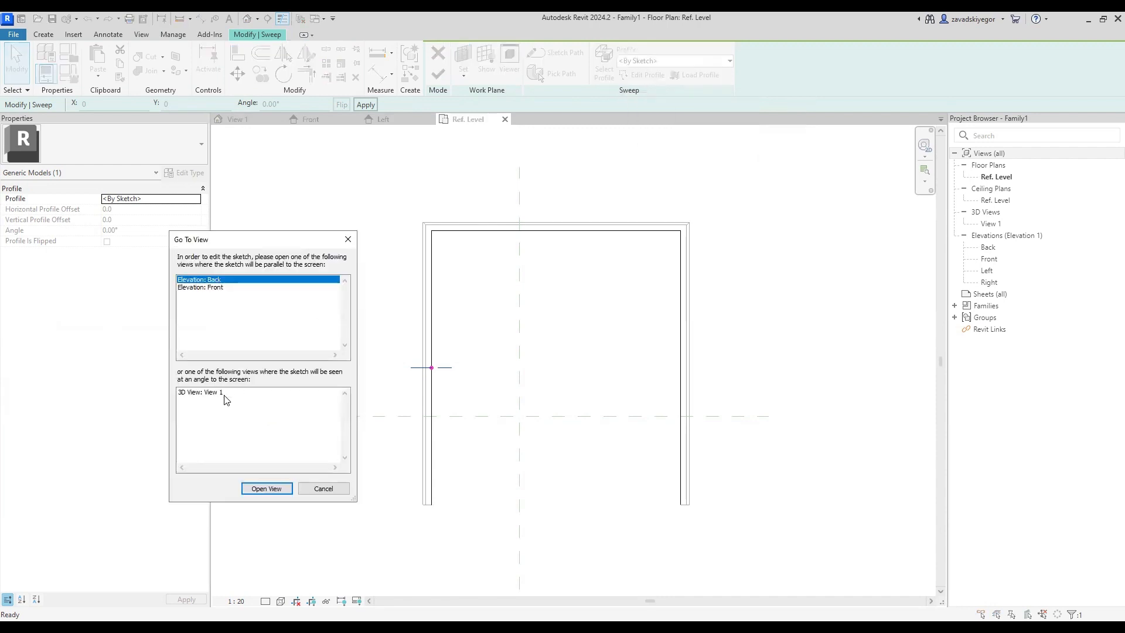
{"action": "left_click", "coordinate": [226, 392]}
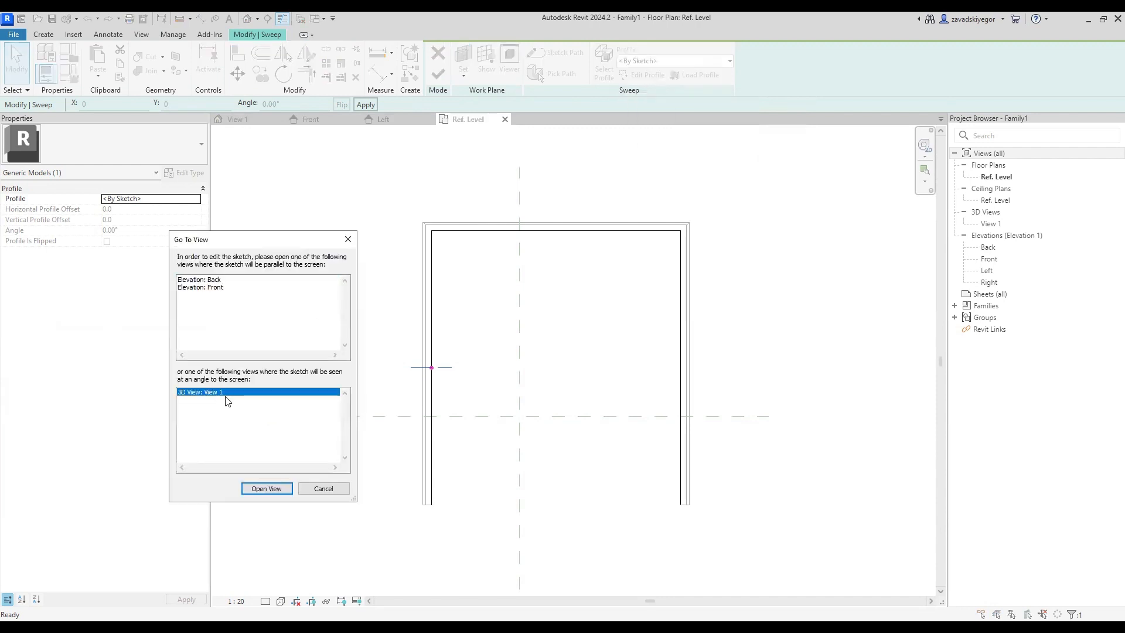
{"action": "left_click", "coordinate": [285, 488]}
{"action": "scroll", "coordinate": [401, 321], "scroll_direction": "up", "scroll_amount": 5}
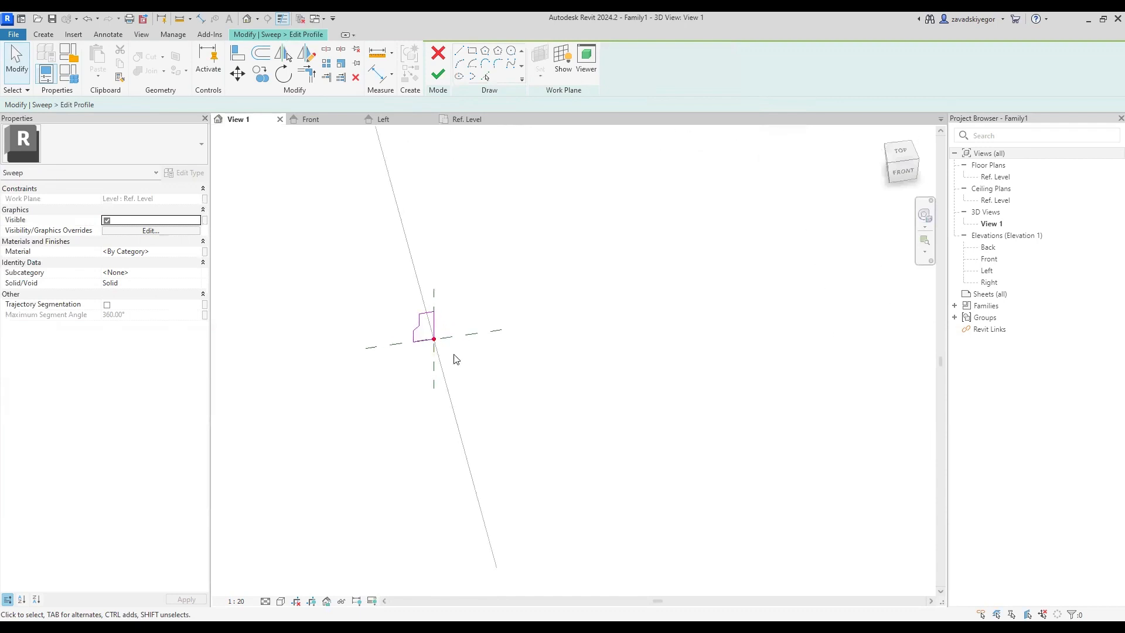
- Move the profile's upper outer vertical line inward, roughly halfway toward the long straight vertical edge, keeping the connected lines attached
{"action": "left_click", "coordinate": [421, 302]}
{"action": "scroll", "coordinate": [462, 322], "scroll_direction": "up", "scroll_amount": 1}
{"action": "middle_click_drag", "start_coordinate": [462, 323], "coordinate": [580, 346]}
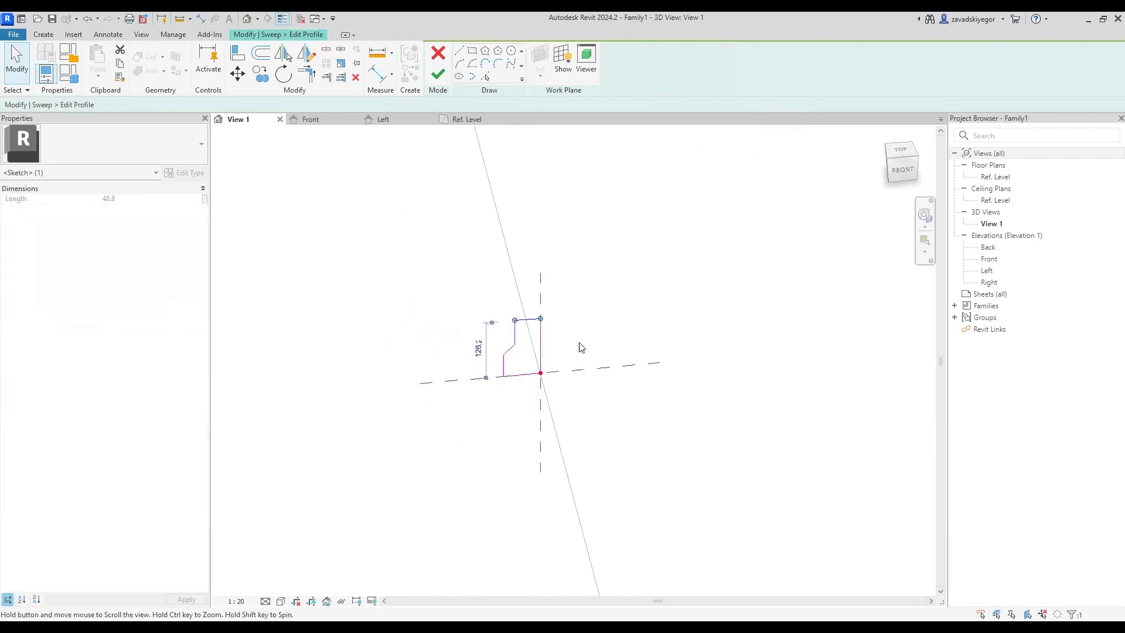
{"action": "scroll", "coordinate": [531, 334], "scroll_direction": "up", "scroll_amount": 2}
{"action": "left_click", "coordinate": [497, 331]}
{"action": "scroll", "coordinate": [497, 331], "scroll_direction": "down", "scroll_amount": 2}
{"action": "scroll", "coordinate": [500, 332], "scroll_direction": "up", "scroll_amount": 3}
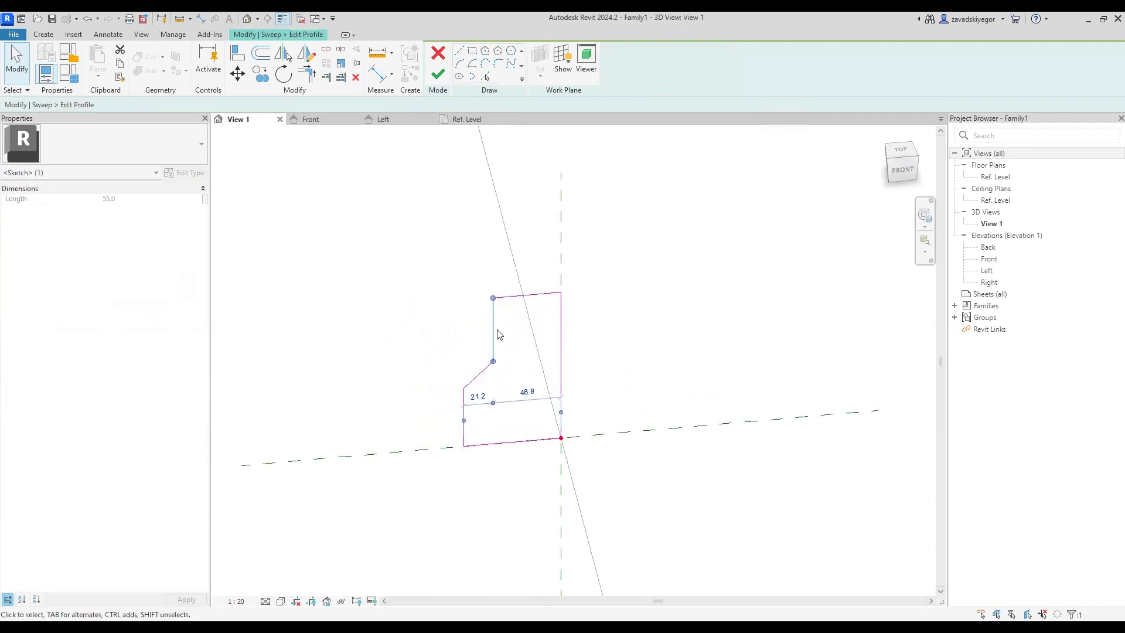
{"action": "left_click_drag", "start_coordinate": [497, 329], "coordinate": [525, 330]}
{"action": "key", "text": "Escape"}
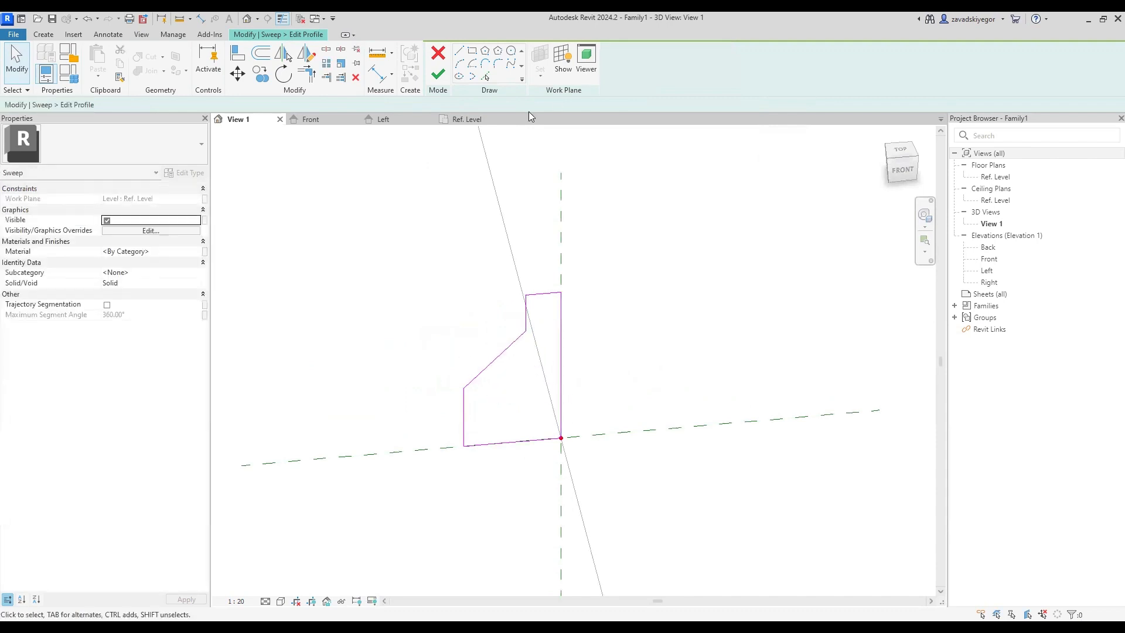
- Finish the edited profile sketch and the sweep to regenerate the solid with the narrower upper part
{"action": "left_click", "coordinate": [436, 76]}
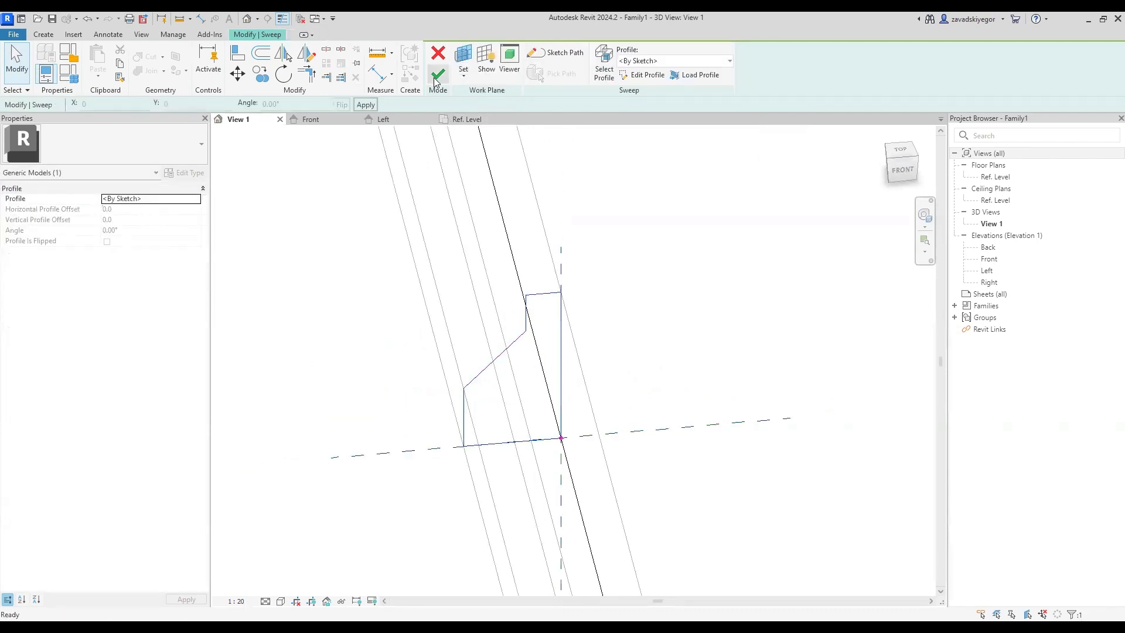
{"action": "left_click", "coordinate": [437, 76]}
{"action": "scroll", "coordinate": [867, 194], "scroll_direction": "down", "scroll_amount": 5}
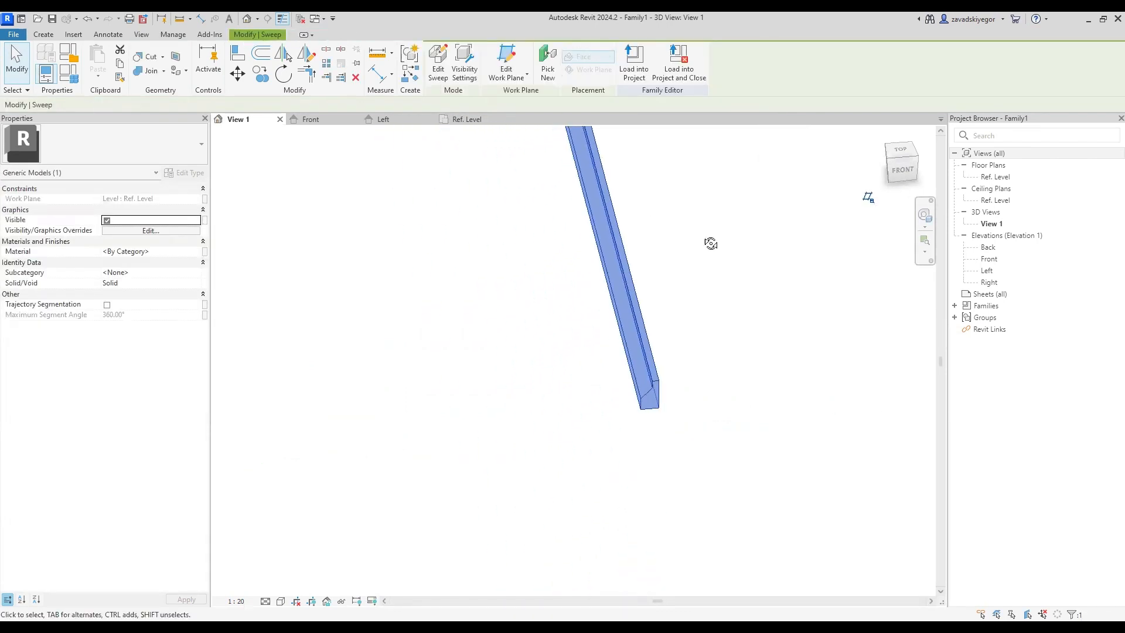